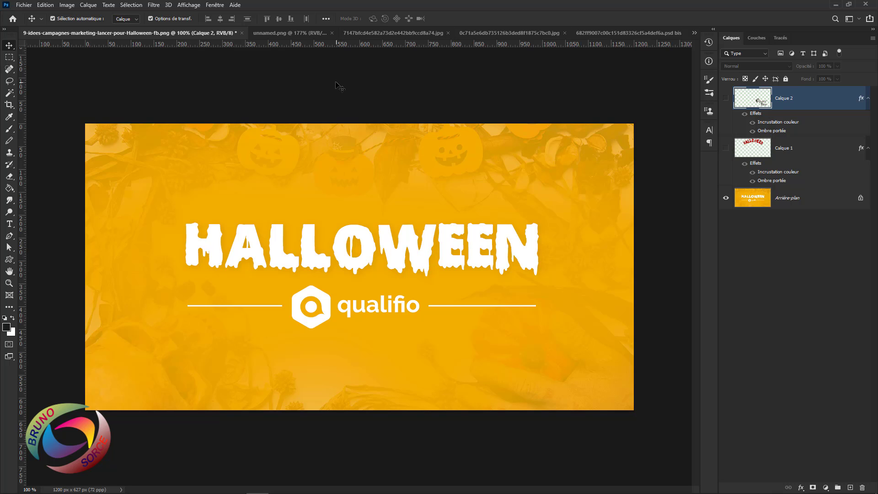
Show the styled lettering layer Calque 2 in the Halloween Tree poster and view the finished lettering in the skull-makeup portrait document
click(476, 33)
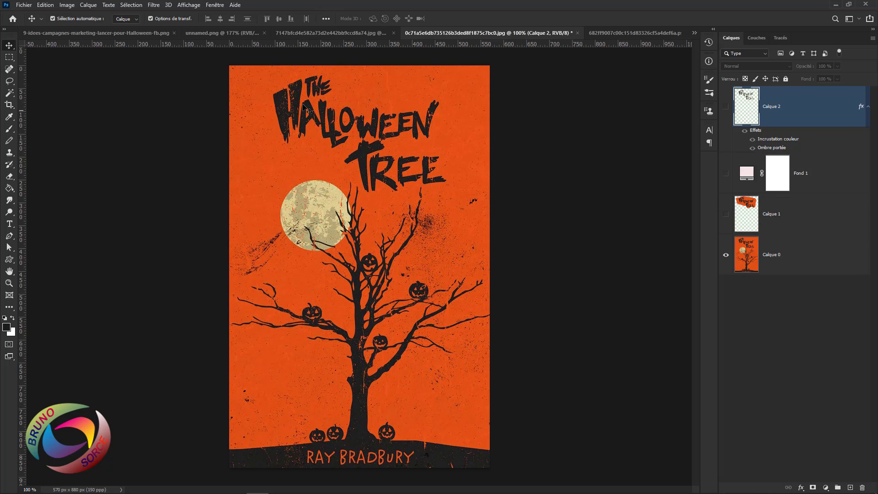
click(726, 107)
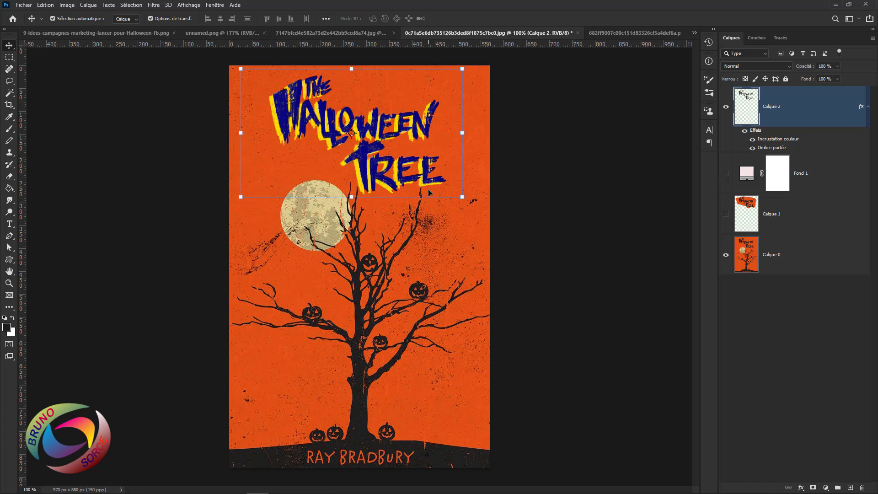
click(615, 34)
mouse_move(373, 364)
mouse_down()
mouse_move(351, 334)
mouse_move(381, 315)
mouse_move(372, 361)
mouse_up()
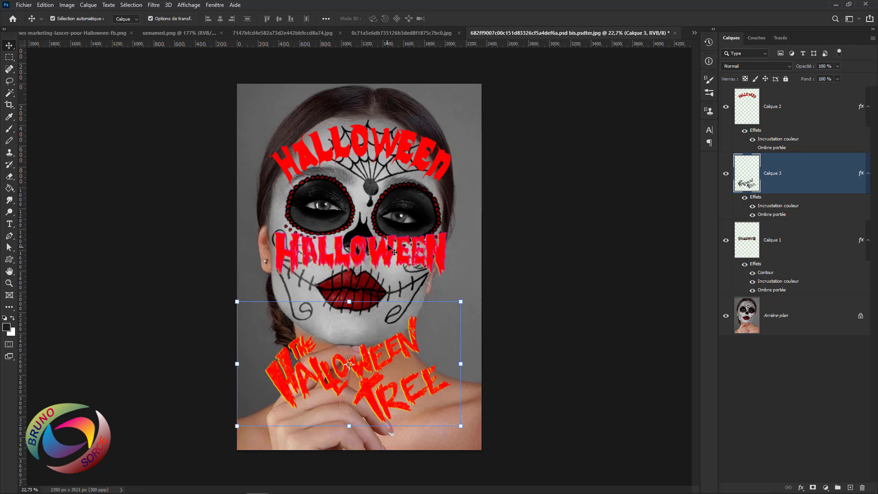
drag(388, 273, 397, 227)
drag(397, 154, 392, 151)
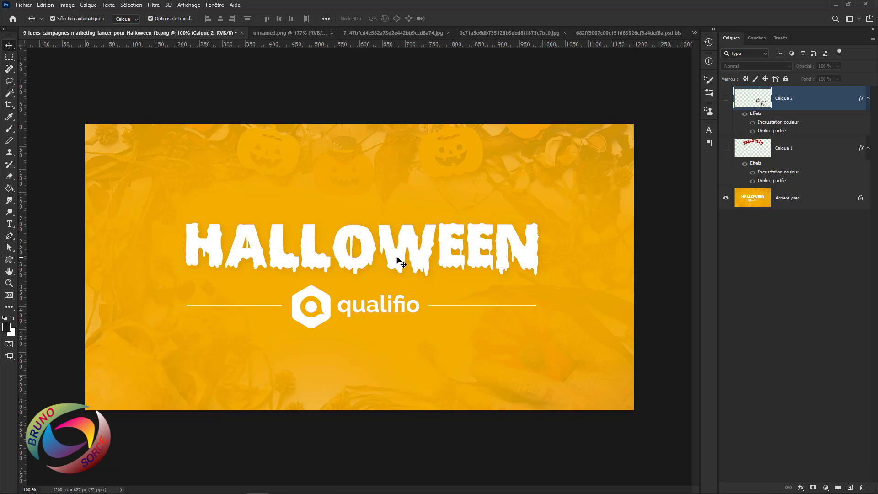
Select all the white letters of HALLOWEEN on the orange banner with the Magic Wand in add-to-selection mode
drag(9, 97, 40, 104)
click(40, 105)
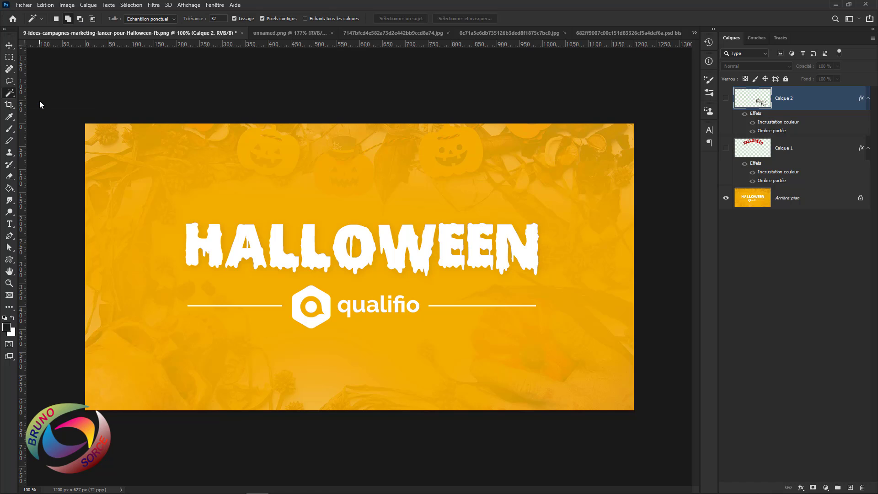
click(69, 21)
click(214, 248)
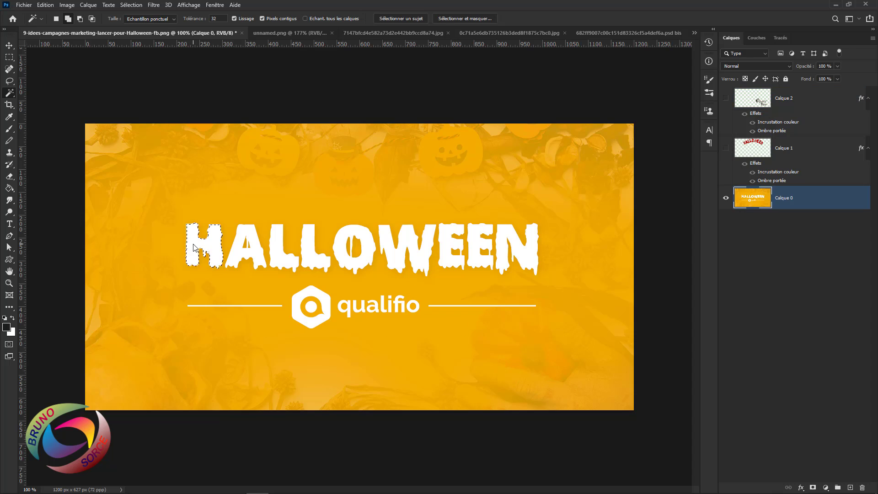
click(200, 242)
click(261, 256)
click(281, 262)
click(314, 263)
click(345, 262)
click(397, 263)
click(449, 266)
click(477, 265)
click(520, 262)
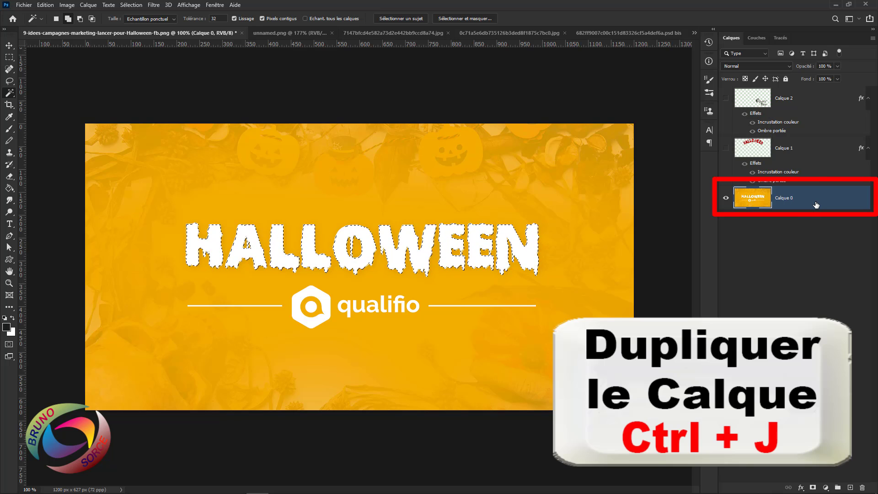
Duplicate the selected HALLOWEEN letters onto a new layer and hide the original banner layer Calque 0
key(ctrl+j)
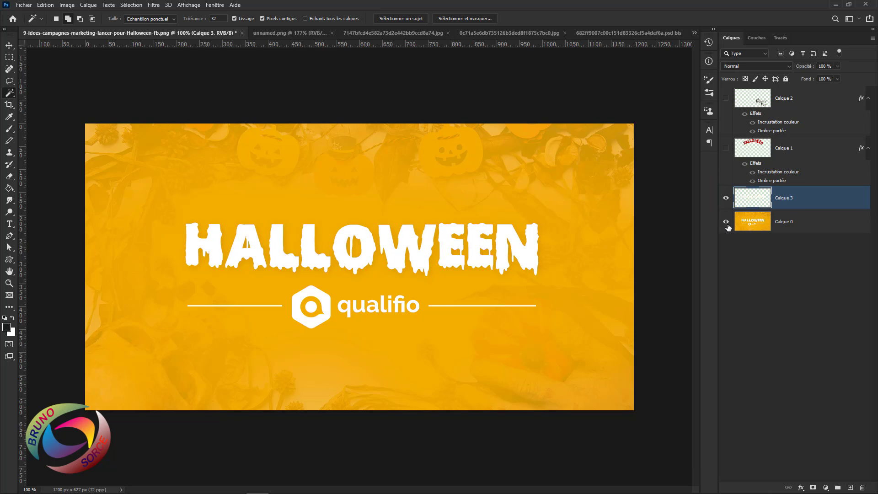
click(727, 224)
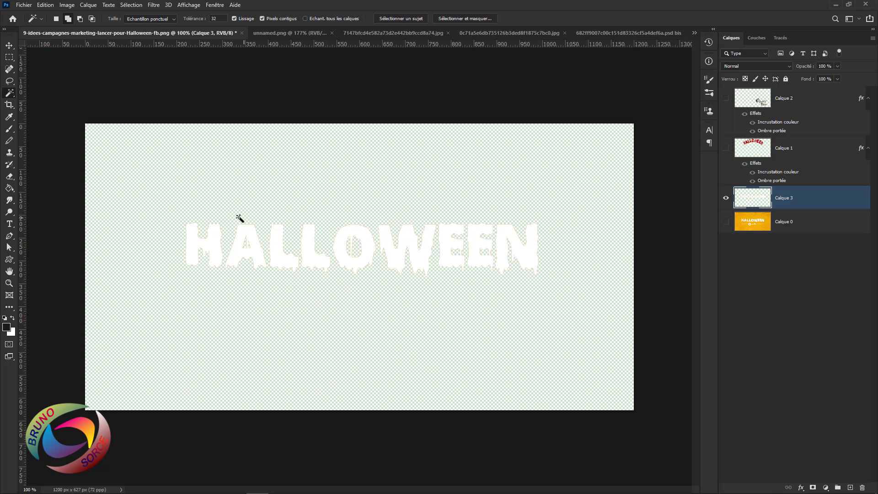
click(9, 46)
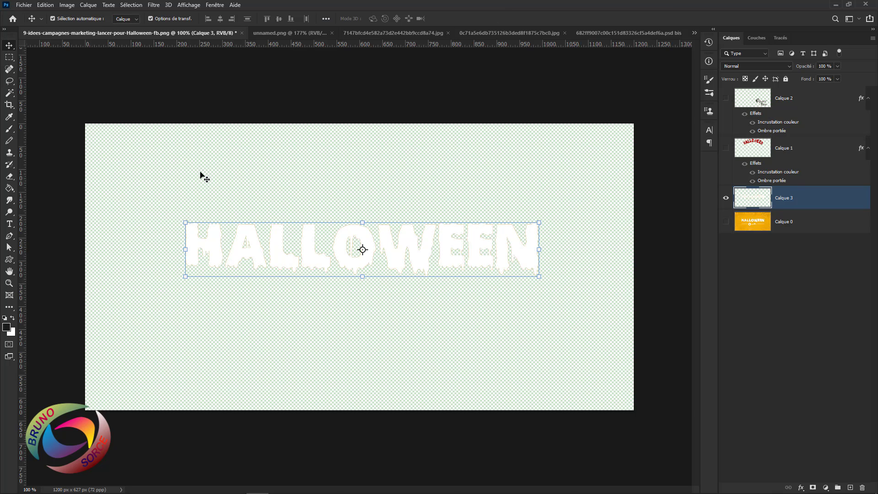
Add a pure red Color Overlay effect to the extracted HALLOWEEN lettering layer
double_click(857, 203)
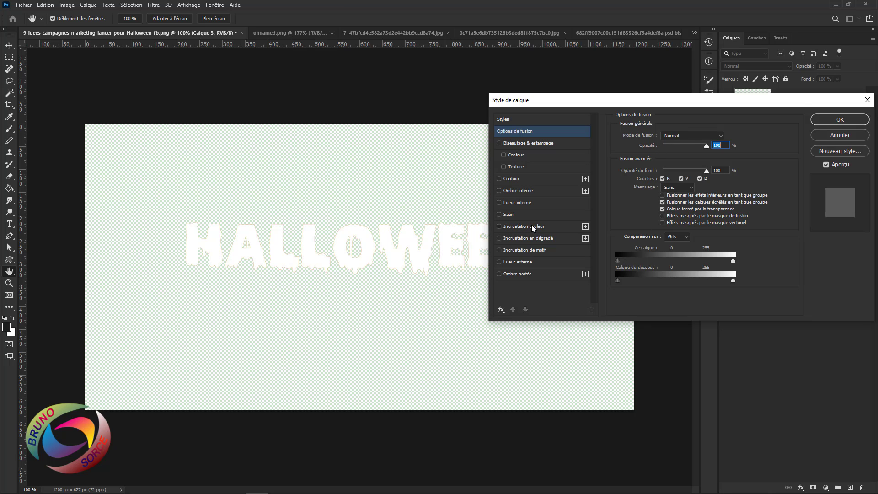
click(532, 226)
drag(649, 105, 738, 107)
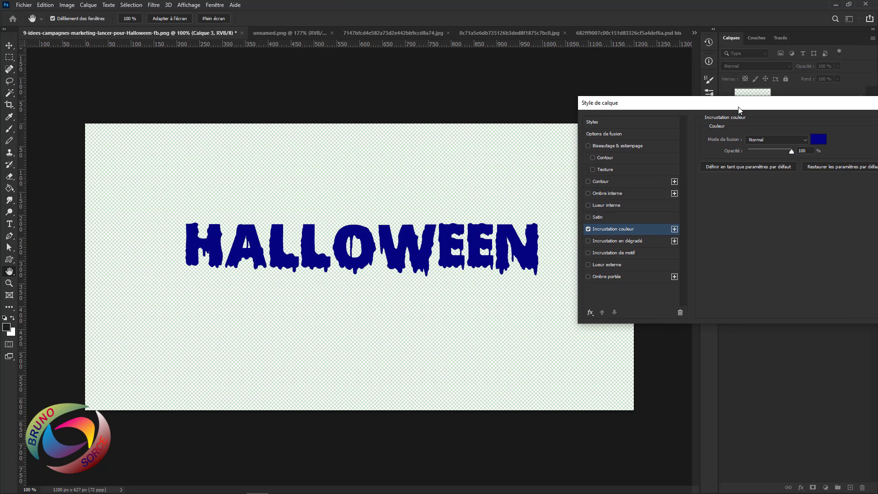
click(819, 141)
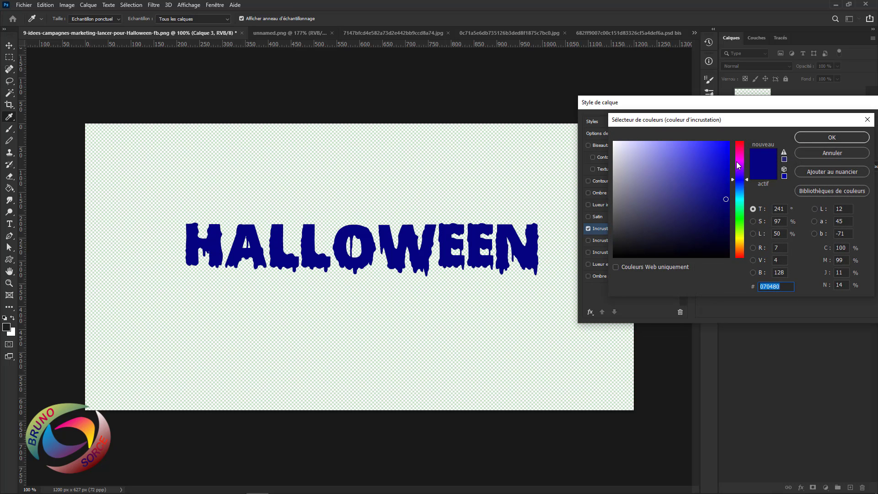
click(740, 147)
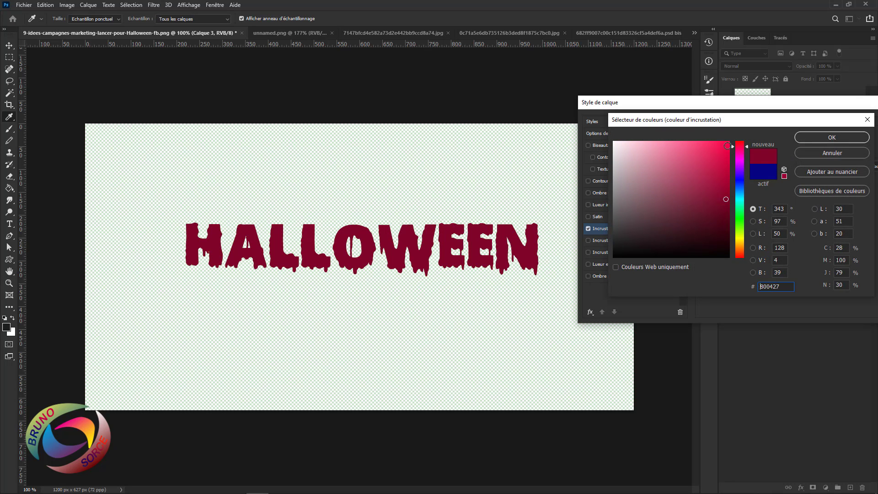
drag(727, 146, 753, 141)
click(816, 139)
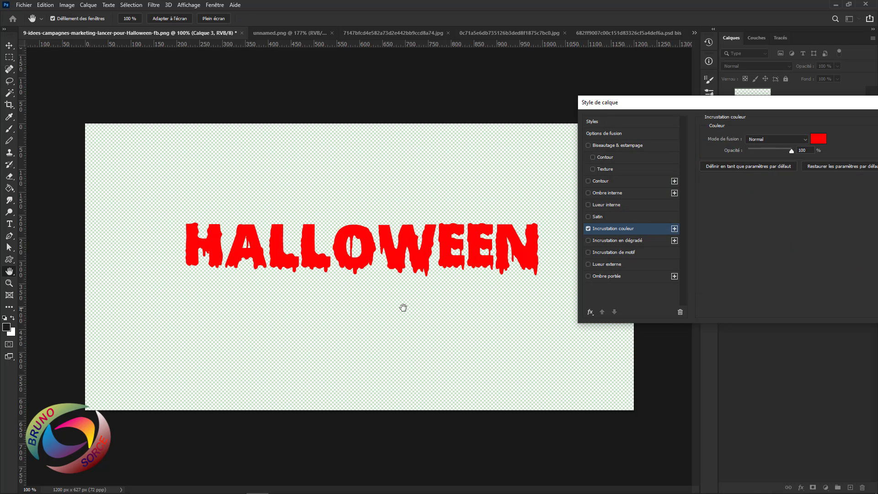
Add a yellow Drop Shadow to the lettering with a 164° angle and 7 px distance, and apply the layer style
click(607, 275)
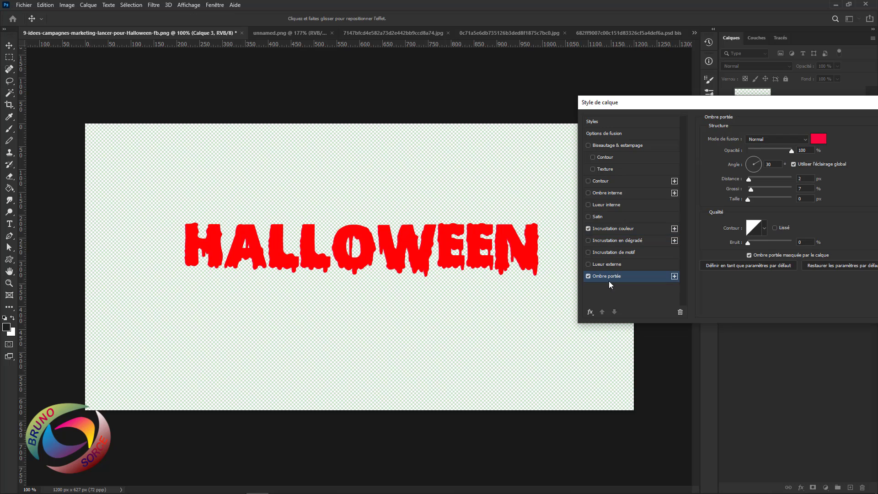
click(818, 139)
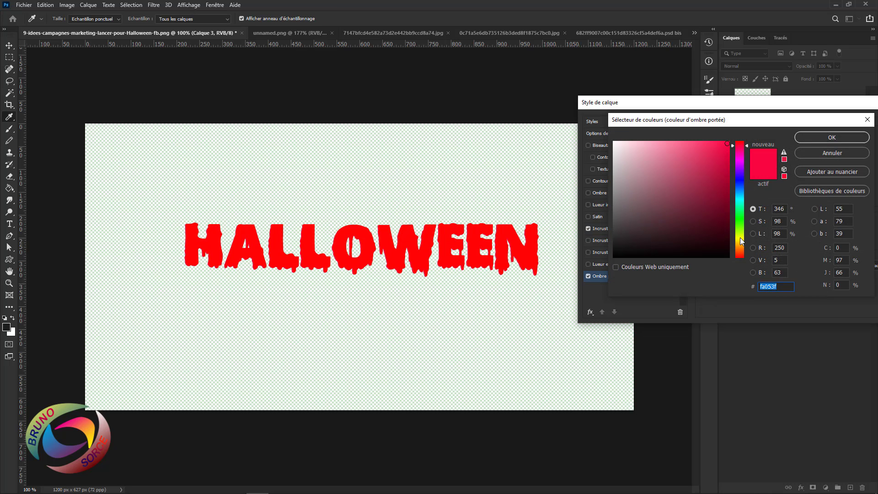
click(739, 238)
click(862, 140)
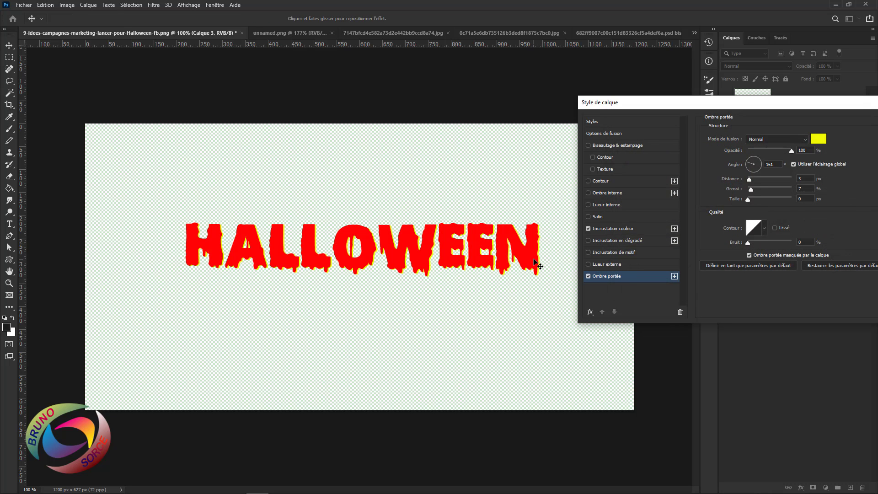
mouse_move(531, 261)
mouse_down()
mouse_move(515, 348)
mouse_move(559, 293)
mouse_move(501, 207)
mouse_move(486, 258)
mouse_move(526, 255)
mouse_move(537, 264)
mouse_up()
drag(791, 103, 730, 109)
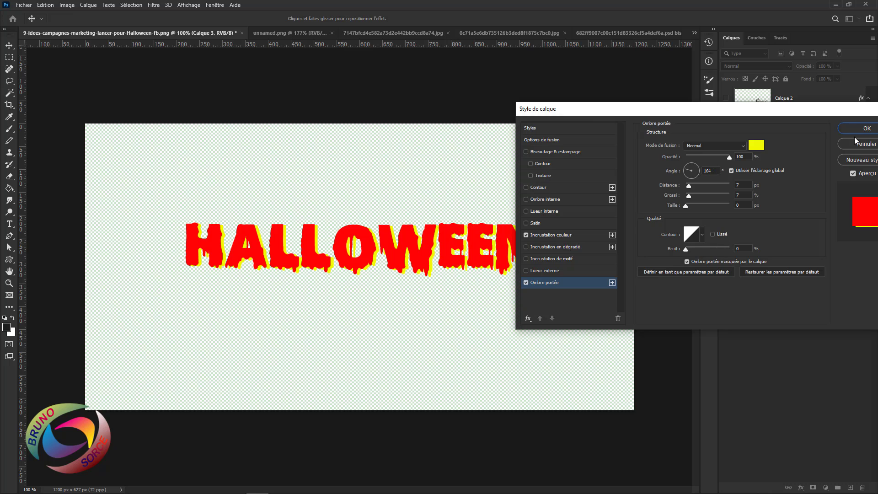
click(866, 129)
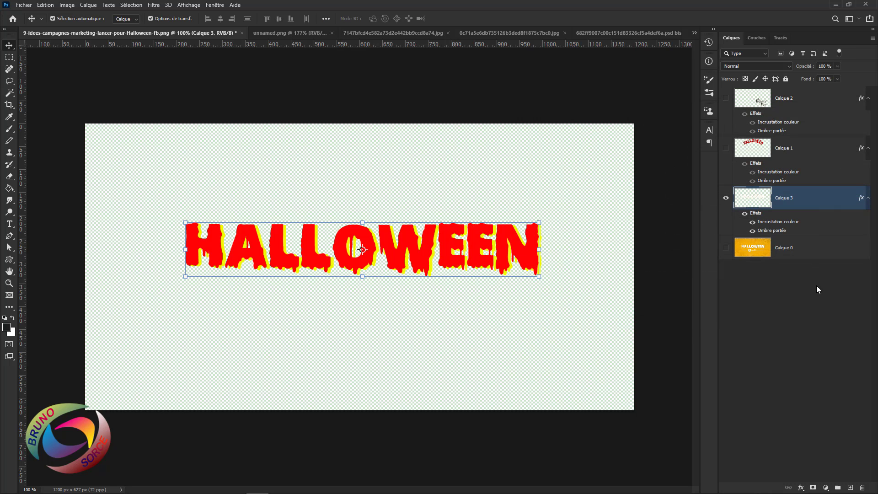
Create a solid black (000000) fill layer and place it beneath the HALLOWEEN lettering layer
click(825, 488)
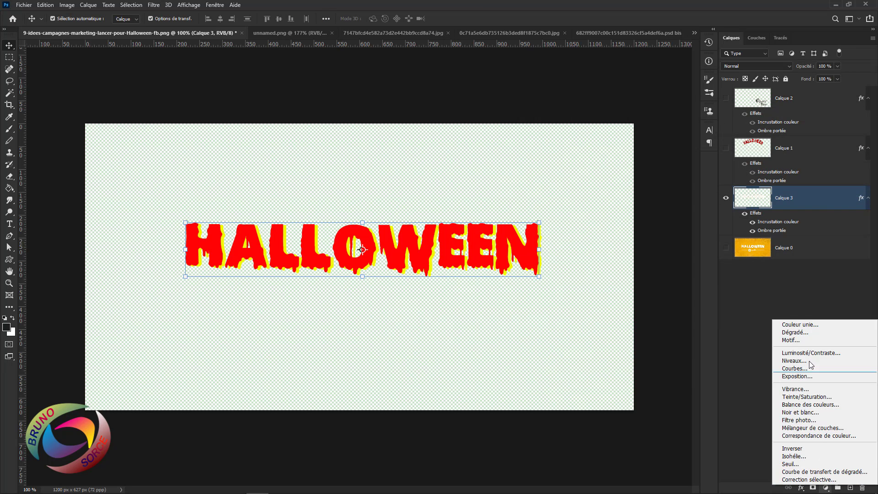
click(799, 325)
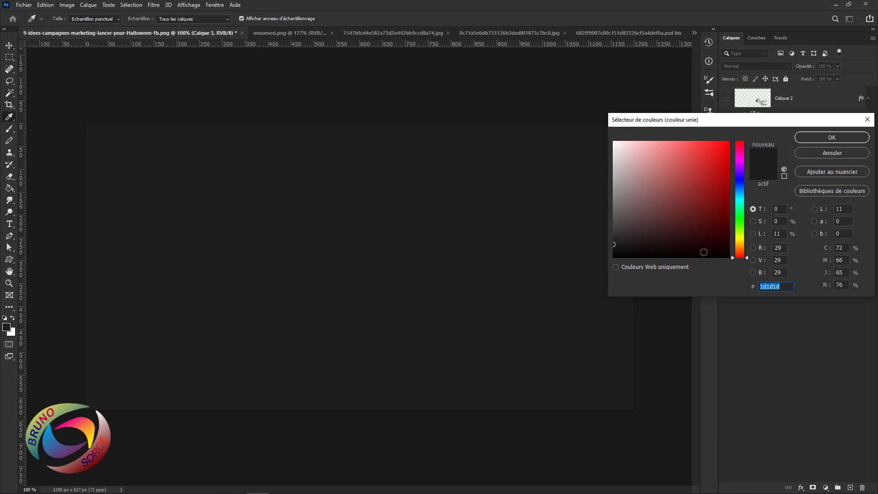
text(000000)
click(832, 136)
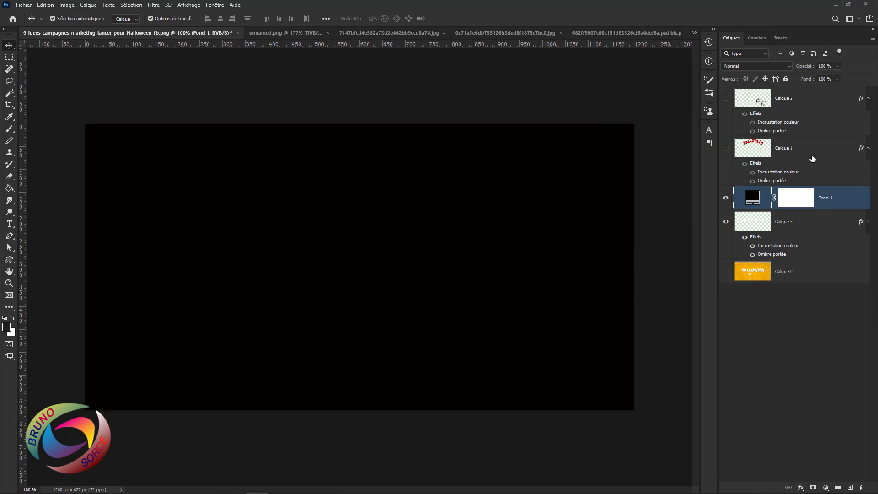
drag(829, 203, 825, 260)
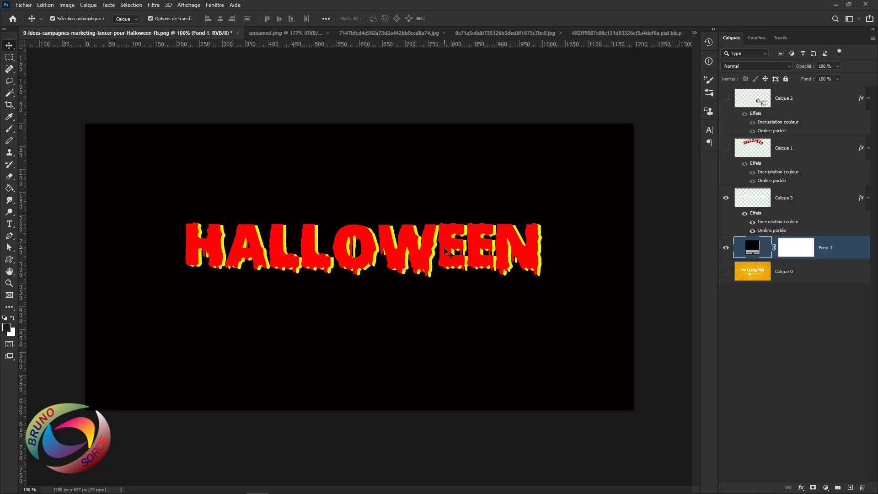
click(488, 239)
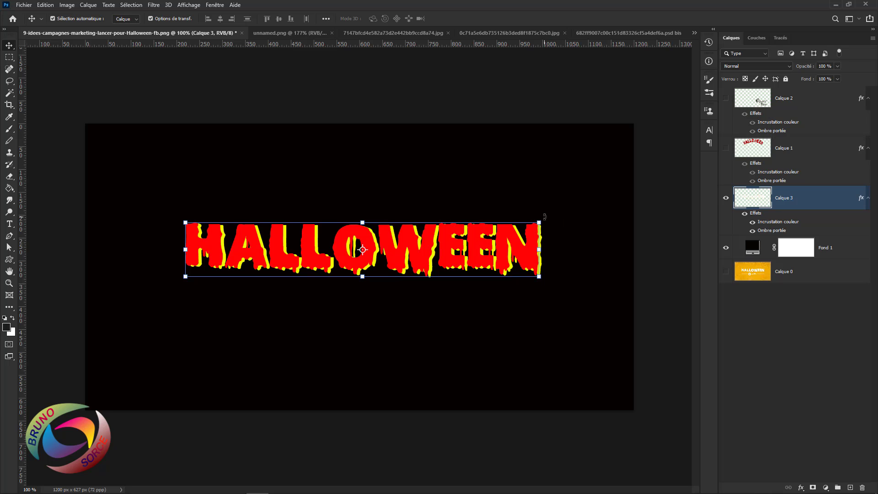
drag(544, 216, 511, 221)
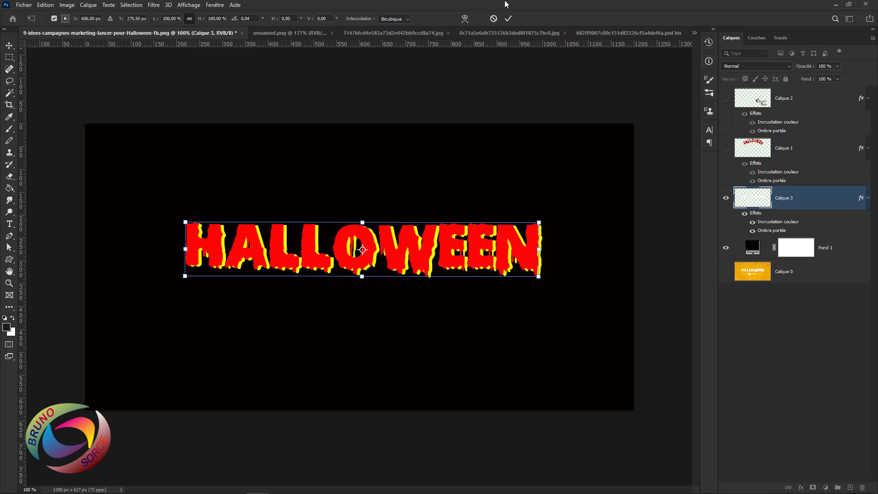
click(493, 18)
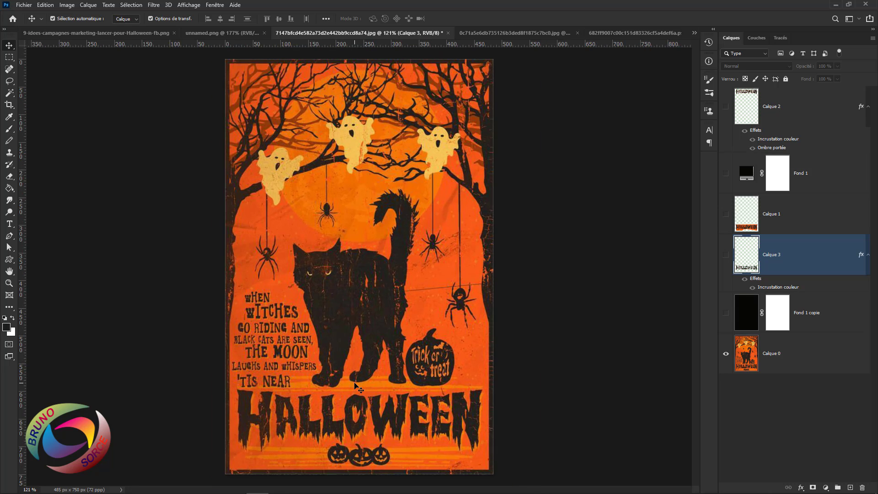
Try to select the dark, textured HALLOWEEN letters on the black cat poster with the Magic Wand, and deselect them
scroll(316, 414, up, 5)
drag(393, 400, 403, 246)
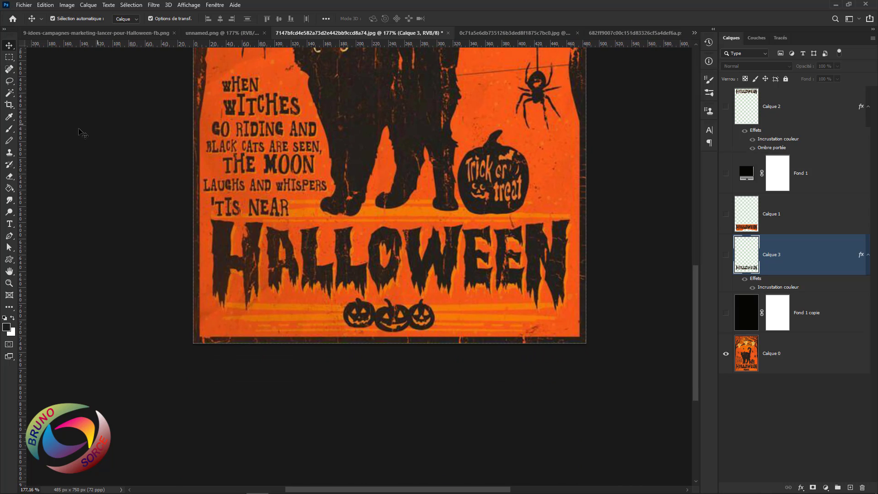
click(10, 93)
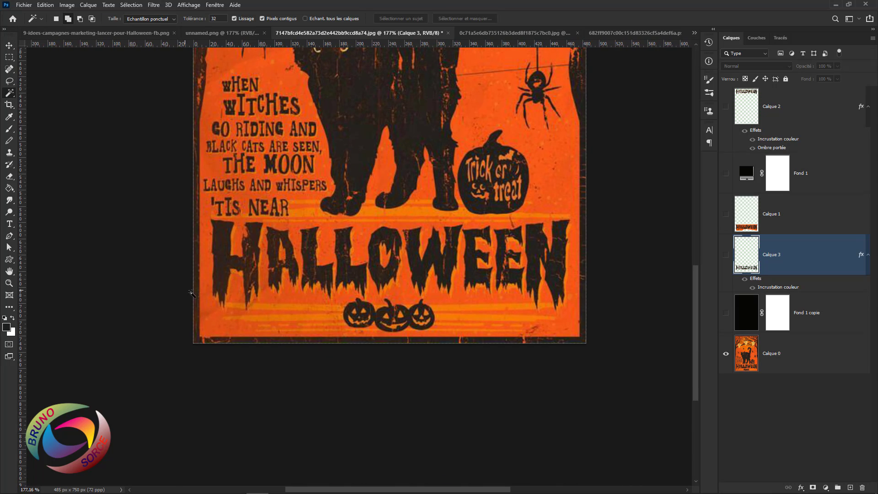
click(225, 260)
click(279, 269)
click(283, 270)
click(272, 275)
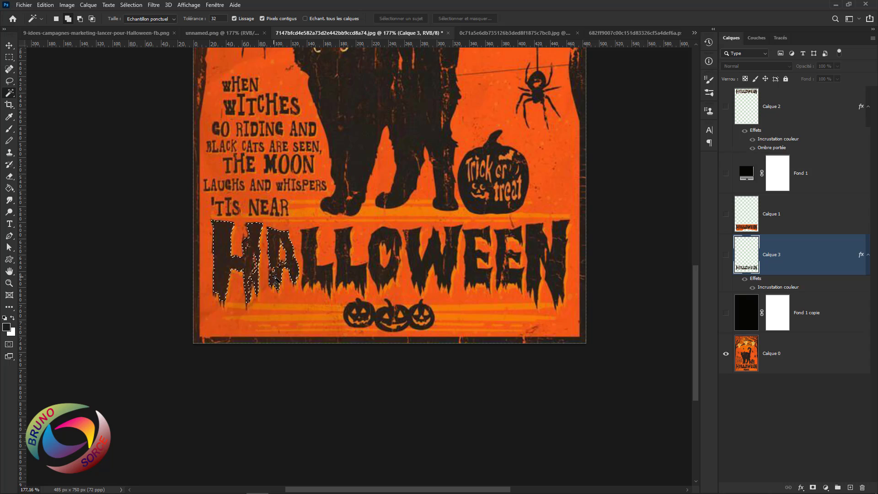
click(289, 275)
key(ctrl+d)
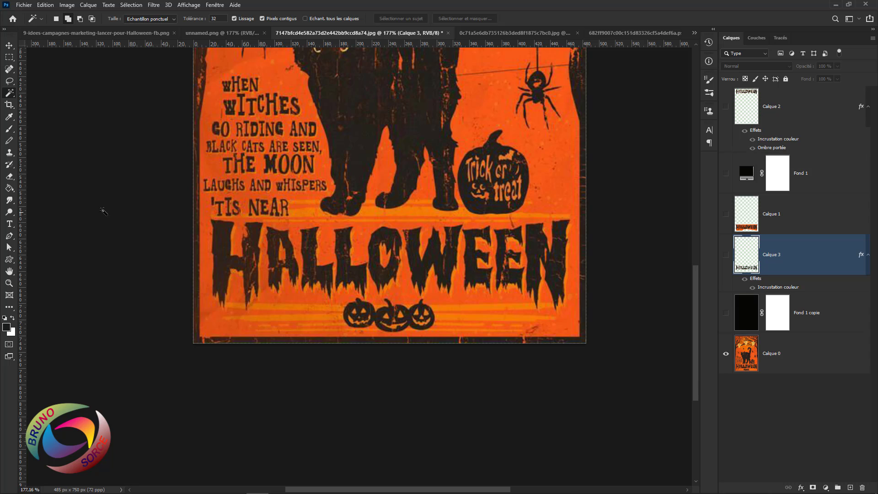
Outline the HALLOWEEN lettering at the poster's bottom with a Polygonal Lasso selection that passes above the three small pumpkins
click(11, 83)
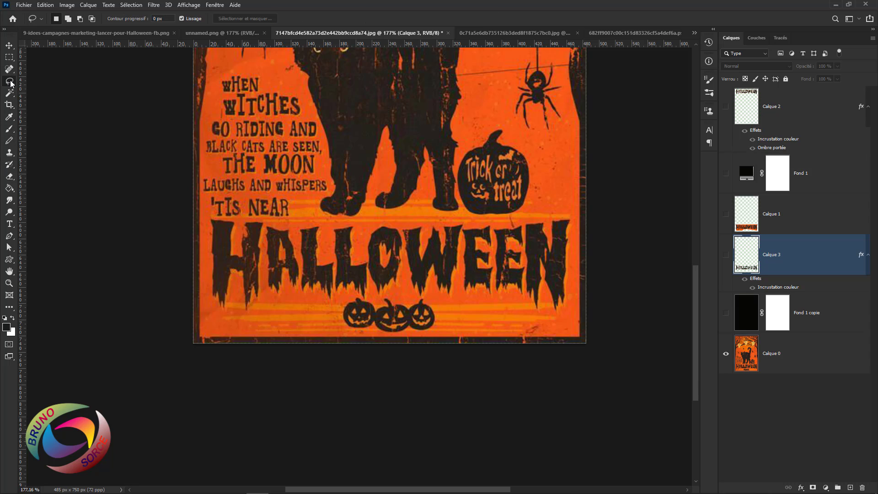
right_click(10, 82)
click(45, 98)
right_click(12, 80)
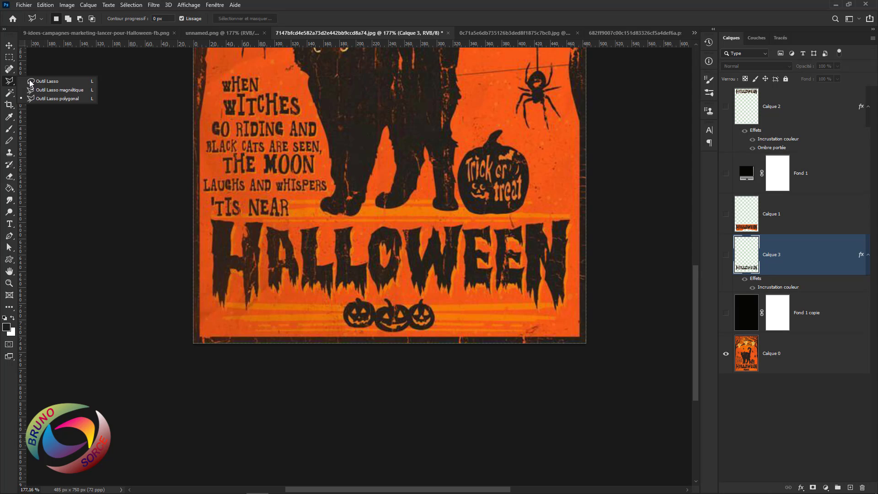
click(61, 98)
click(206, 217)
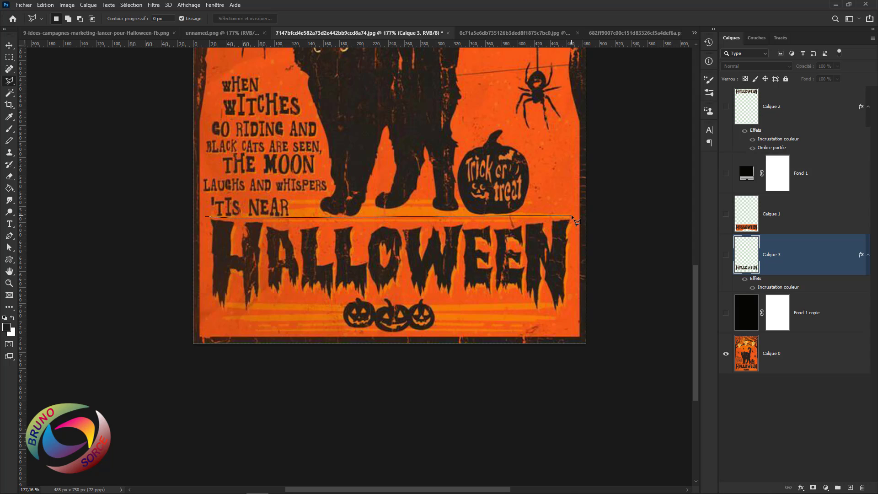
click(570, 318)
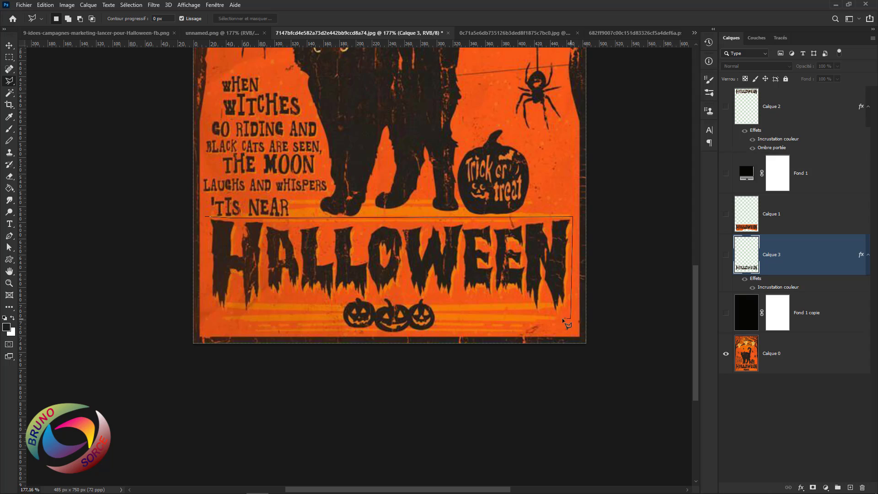
click(473, 310)
click(421, 296)
click(208, 220)
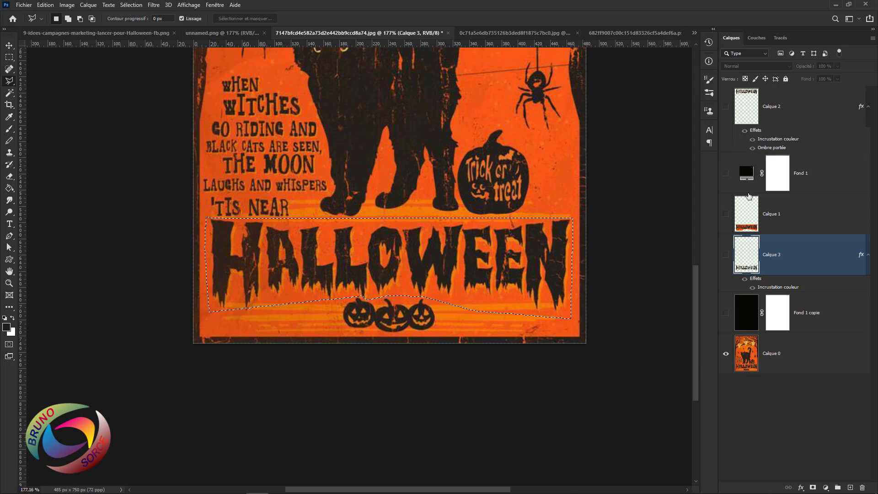
Copy the selected lettering area from the poster layer Calque 0 onto a new layer, and hide Calque 0
click(805, 361)
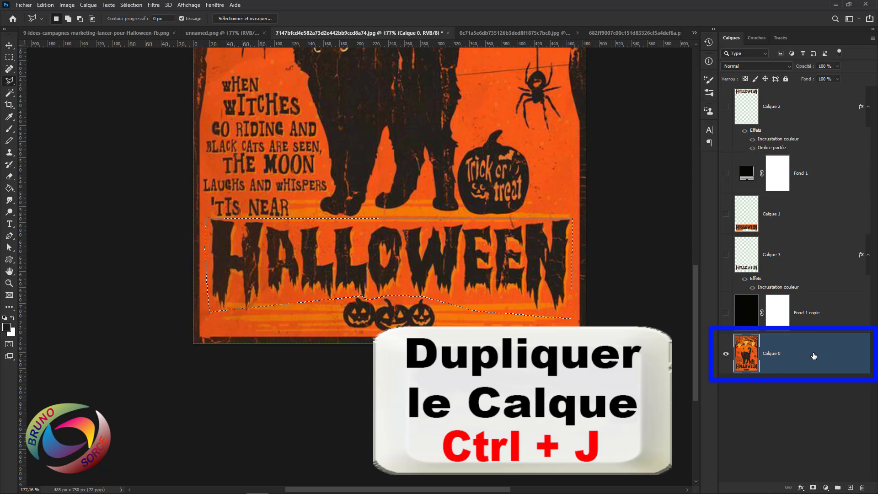
key(ctrl+j)
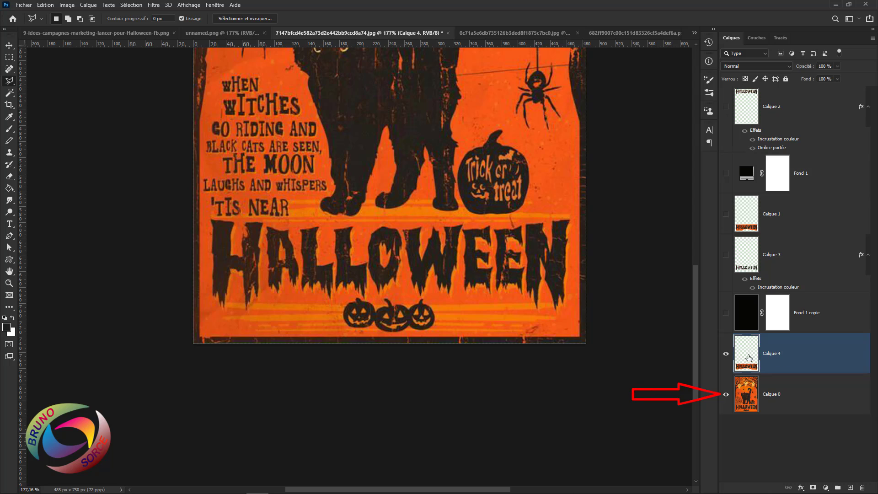
click(726, 396)
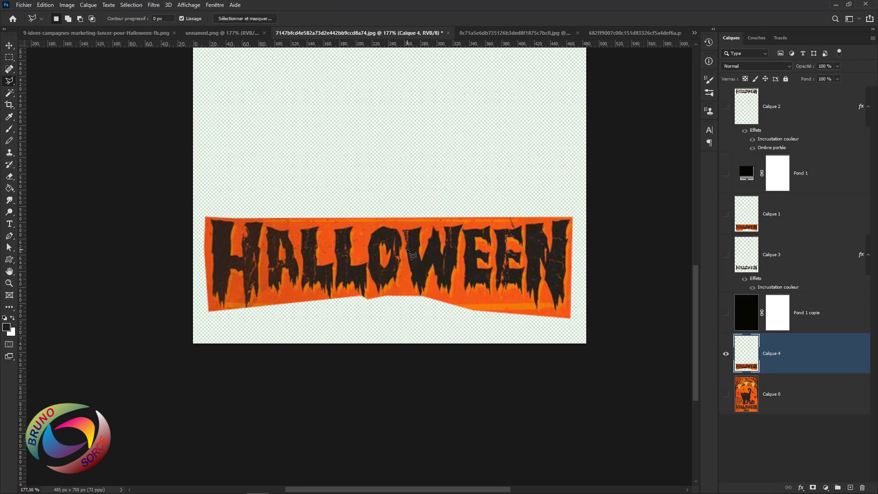
Select the dark letters of the cutout with Color Range, sampling the letter O and using a tolerance of 170
click(9, 45)
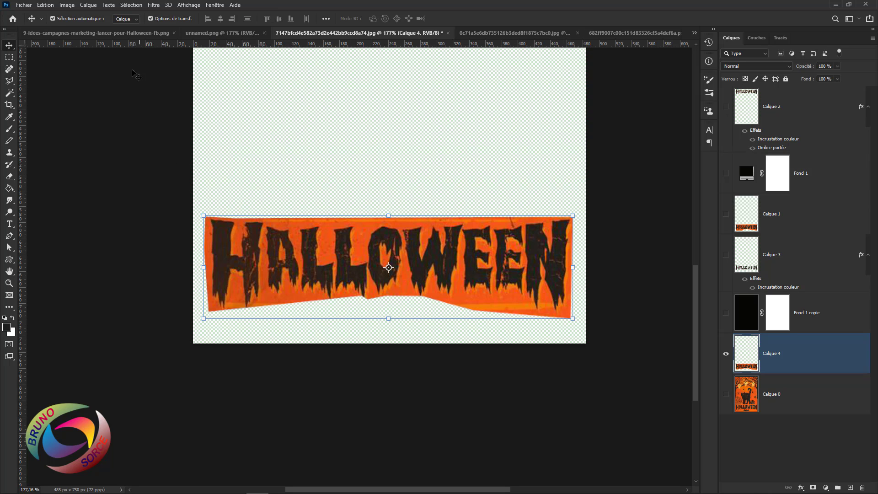
click(134, 5)
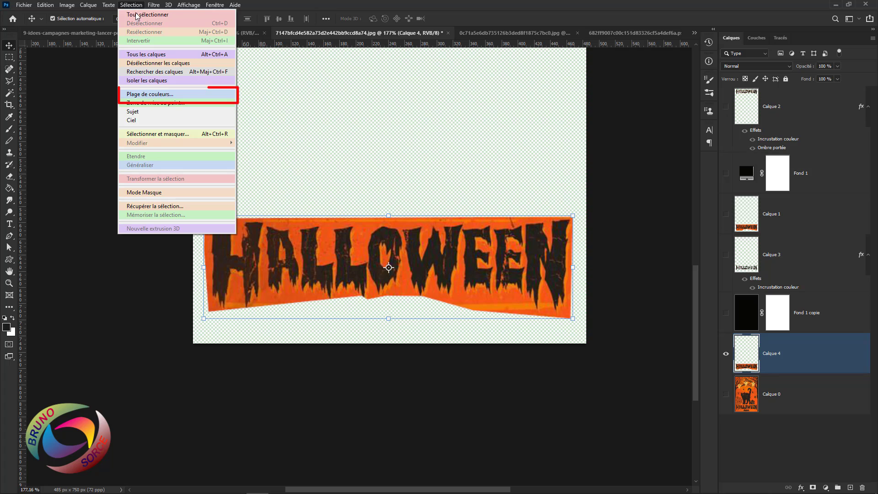
click(151, 96)
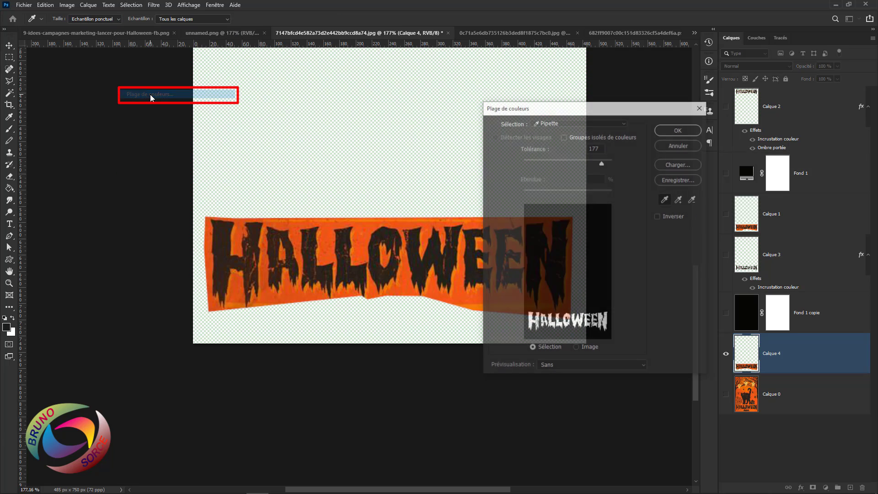
drag(640, 114, 616, 75)
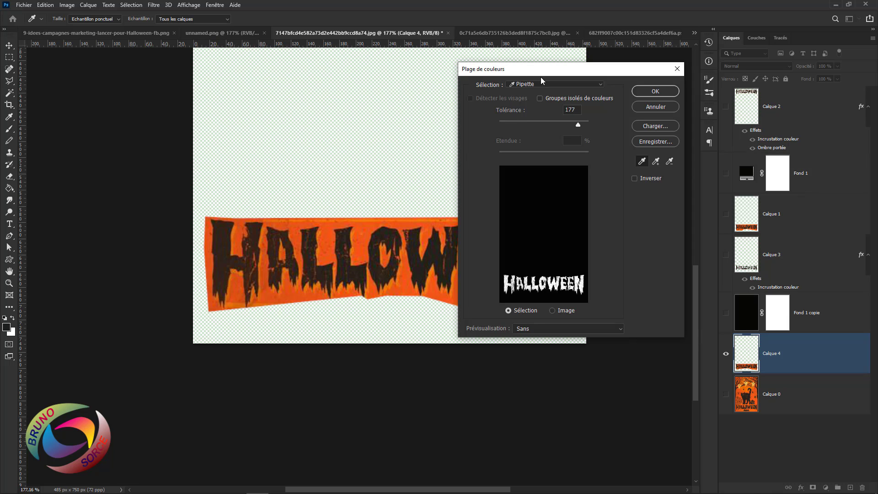
click(532, 86)
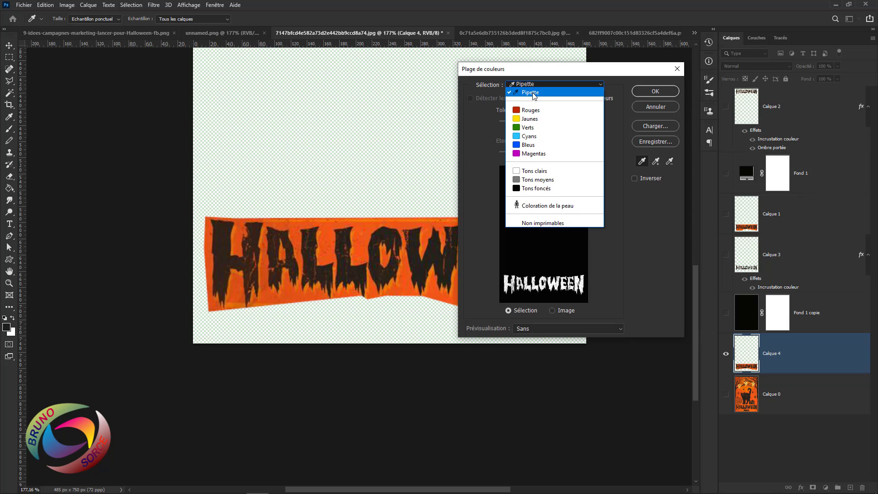
click(532, 92)
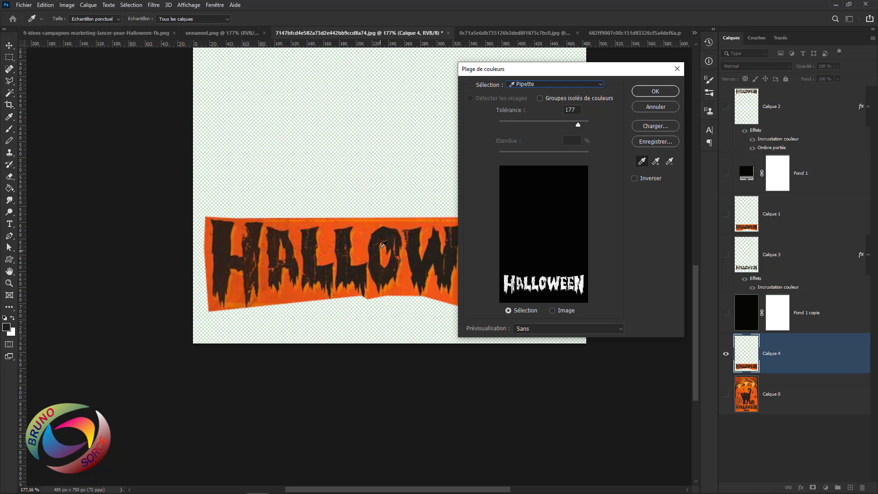
click(384, 231)
drag(577, 124, 537, 125)
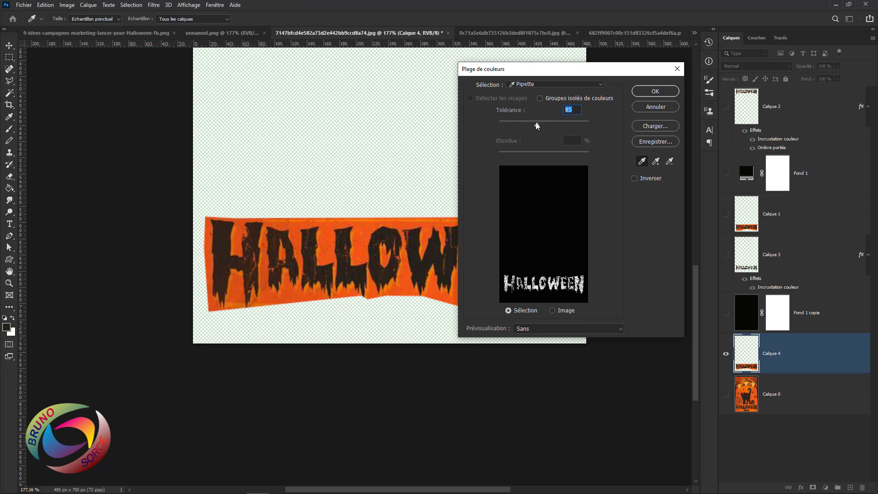
drag(535, 125, 594, 134)
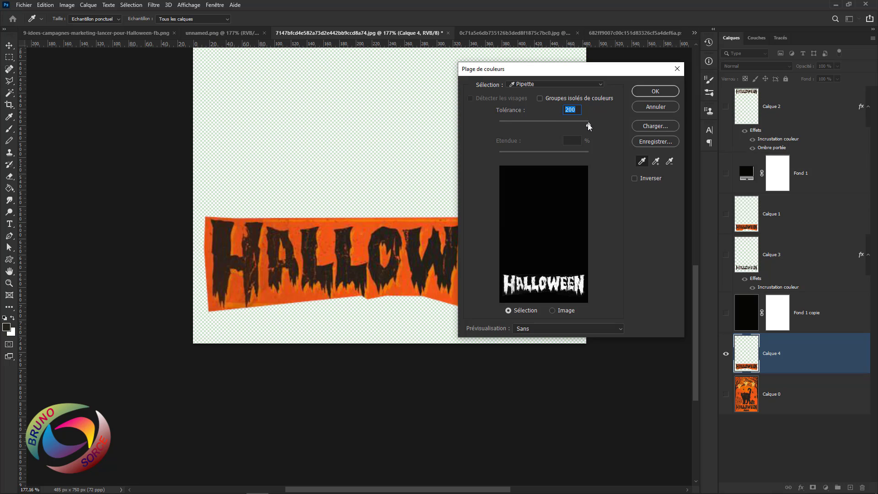
drag(587, 127, 570, 126)
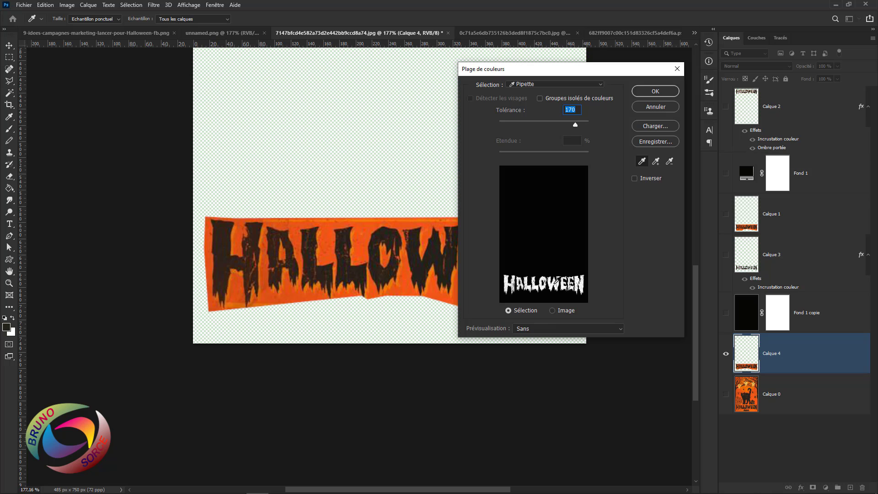
click(655, 91)
Copy the selected dark letters onto their own layer and hide the orange cutout layer Calque 4
key(v)
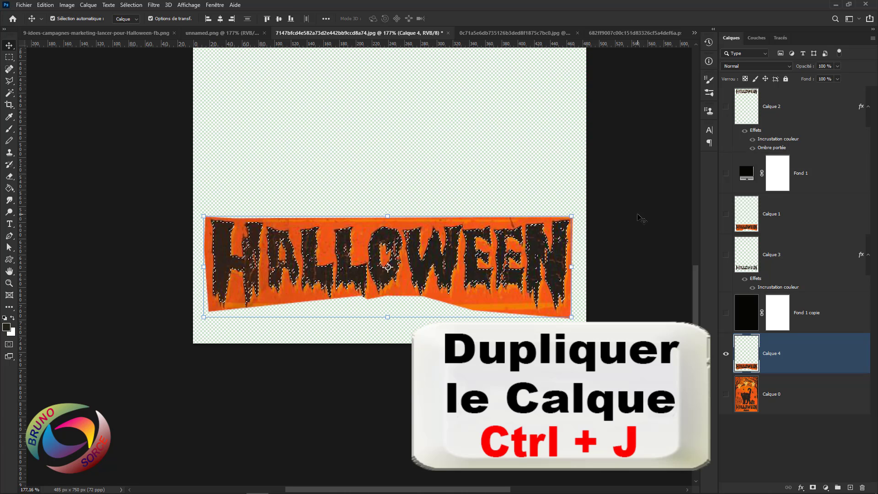
key(ctrl+j)
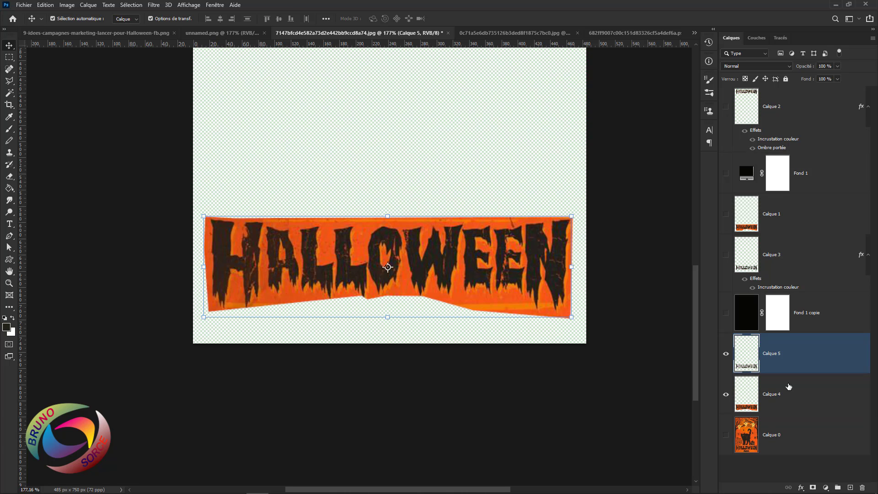
click(727, 395)
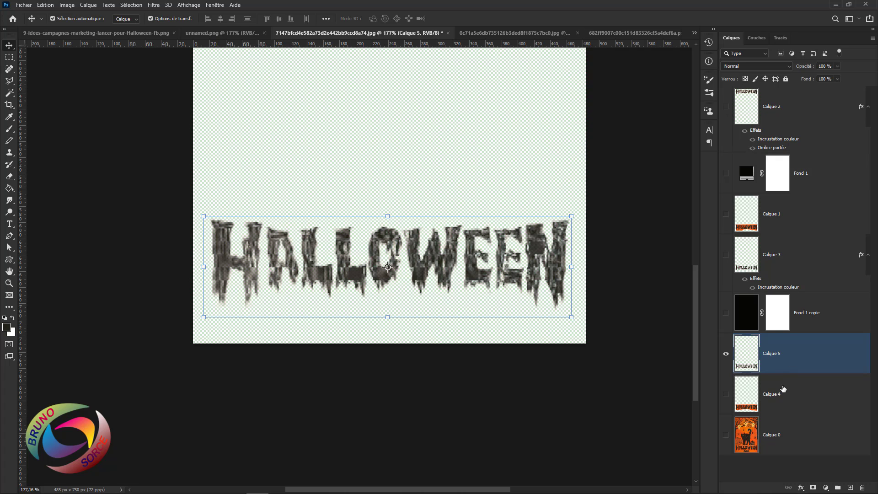
Duplicate the extracted lettering layer twice and merge the three copies into one denser layer
key(ctrl+j)
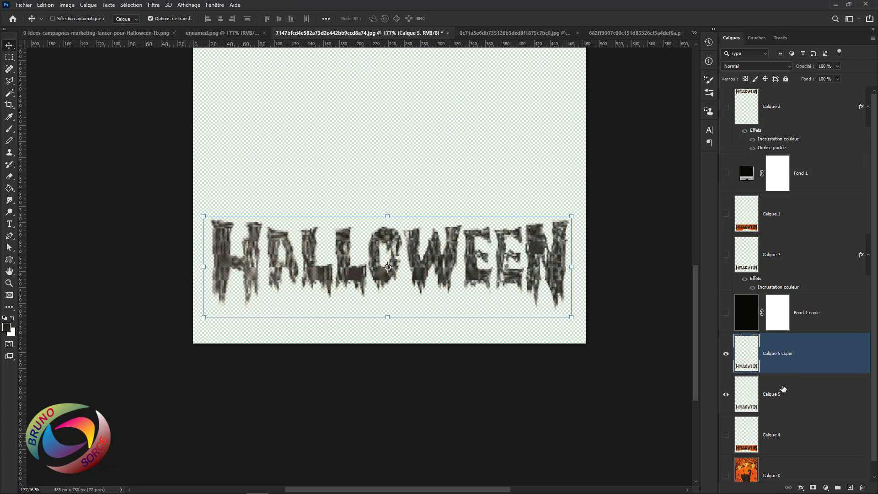
key(ctrl+j)
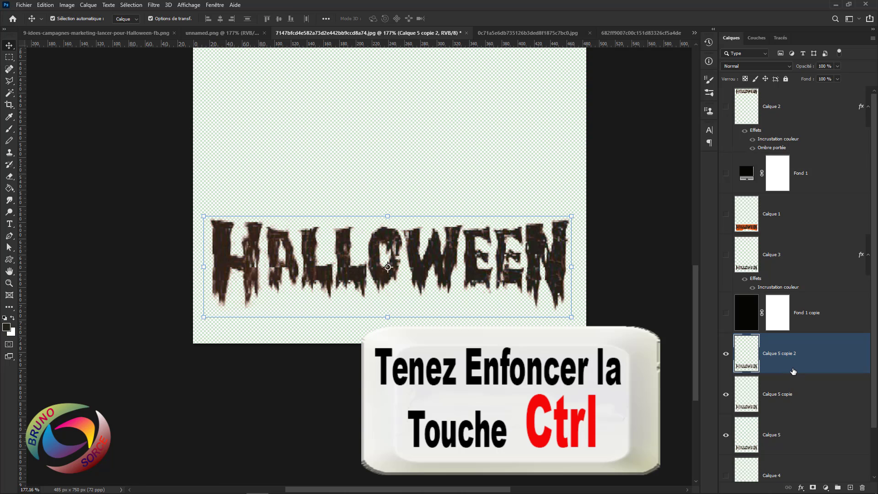
ctrl+click(802, 394)
ctrl+click(809, 439)
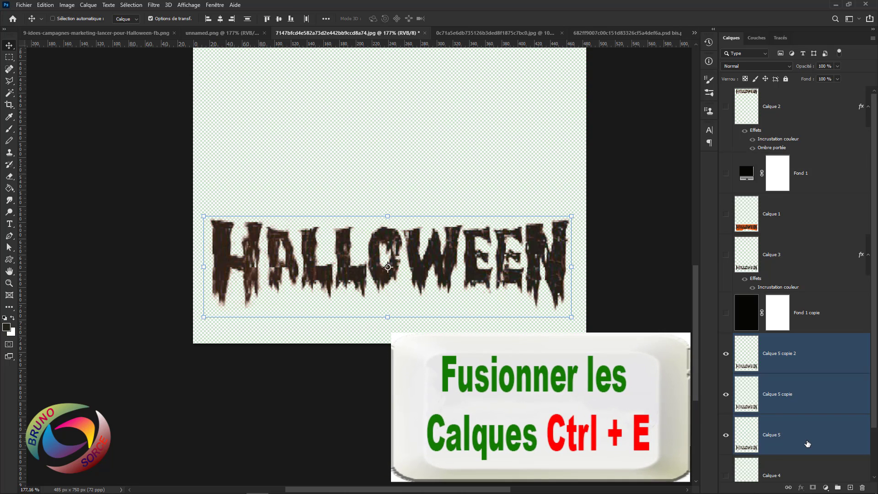
key(ctrl+e)
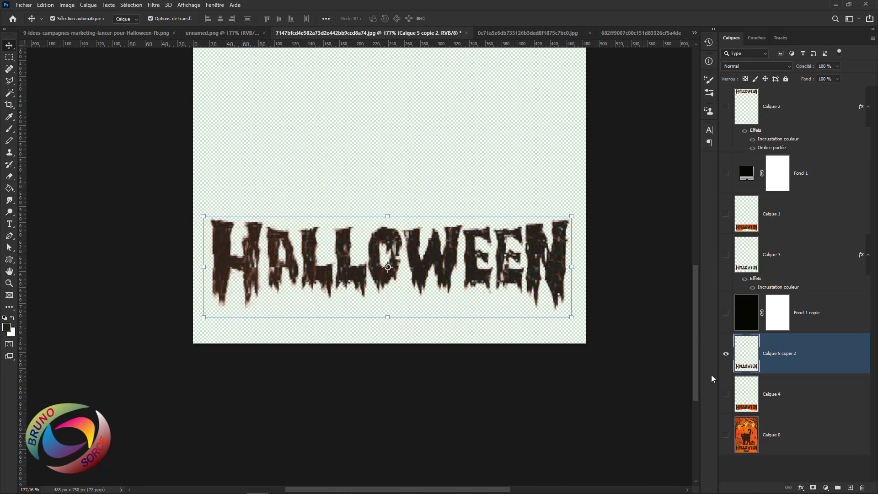
Add an orange-to-red linear Gradient Overlay at -90° with 93% opacity and 150% scale to the merged lettering, leaving Color Overlay off
double_click(849, 368)
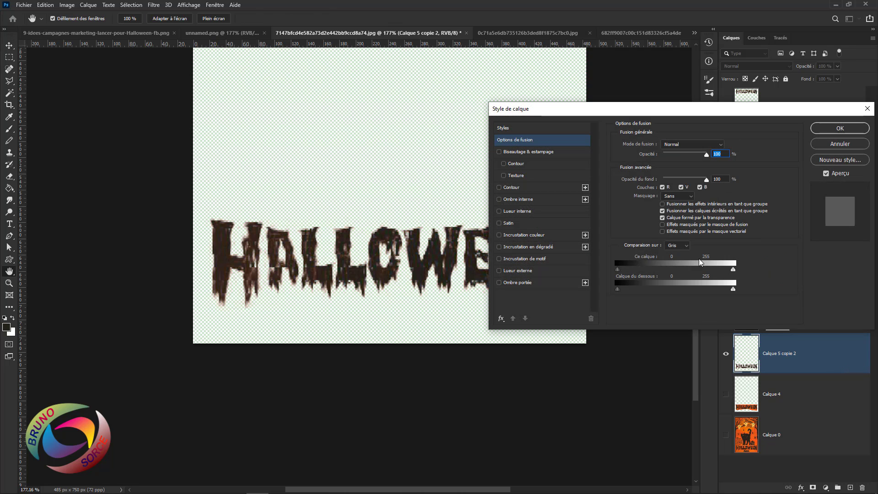
click(533, 234)
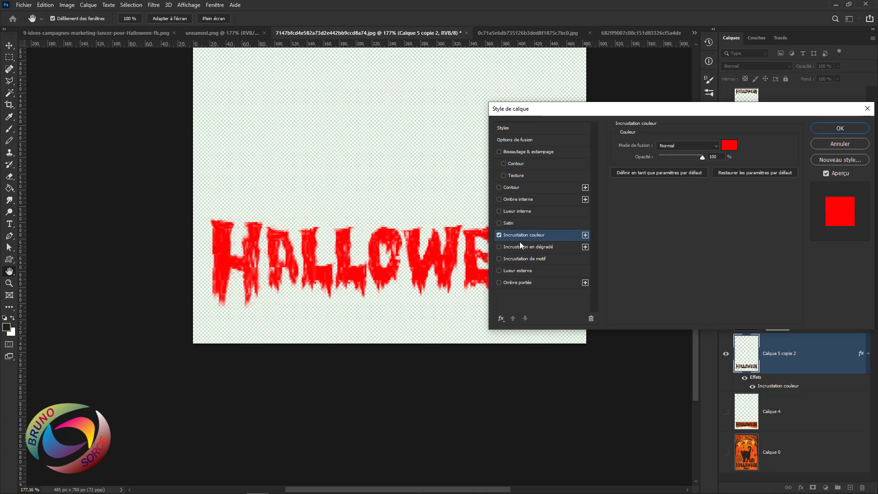
click(499, 235)
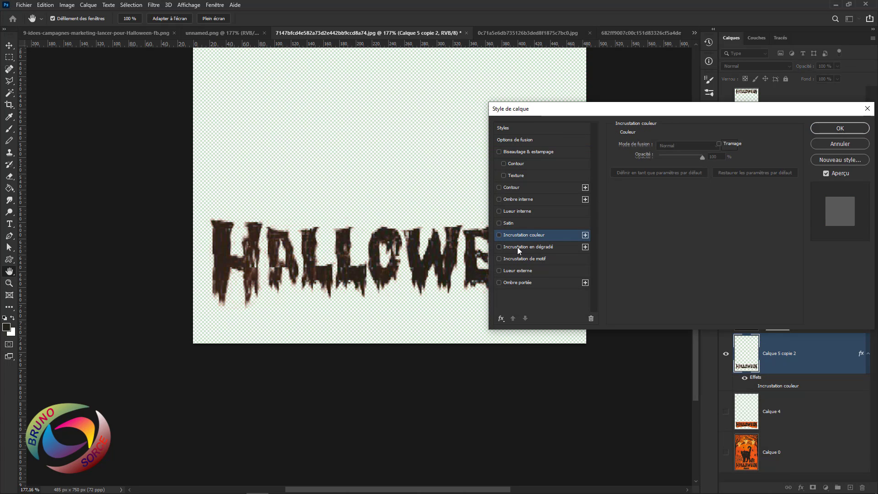
click(517, 246)
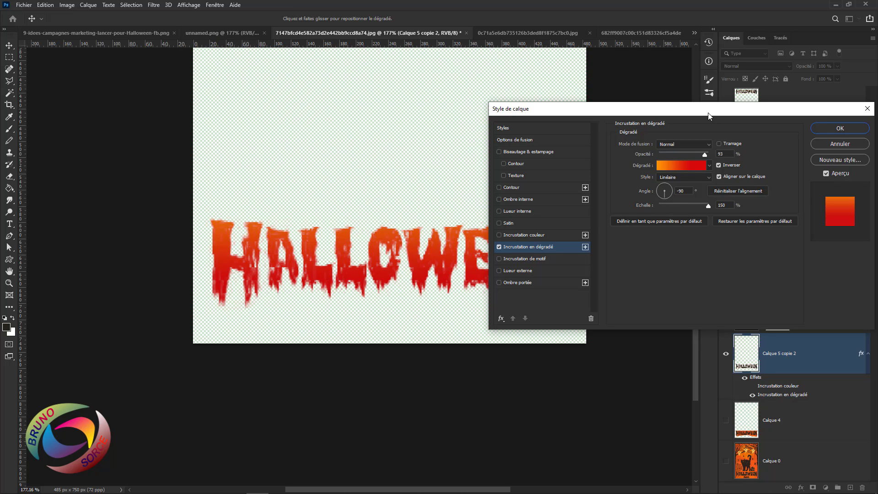
drag(712, 110, 763, 98)
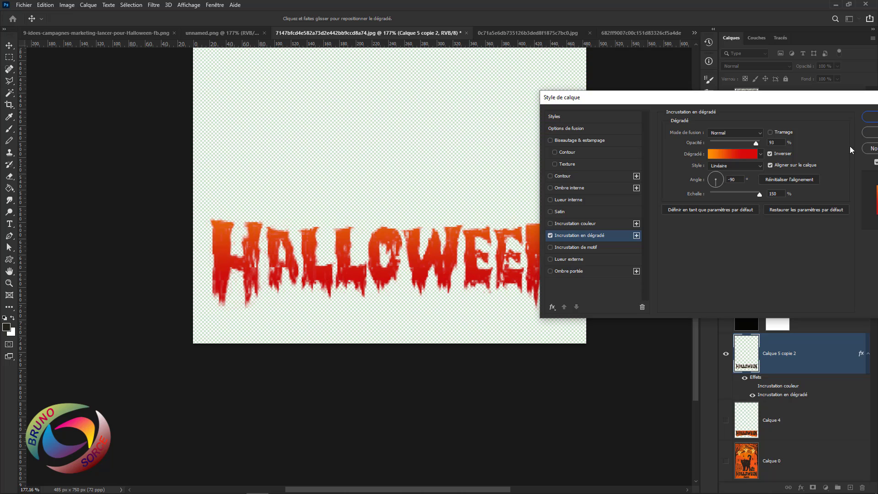
Add a Drop Shadow in very dark purple at 30° with 7 px distance to the lettering, and apply the layer style
click(568, 271)
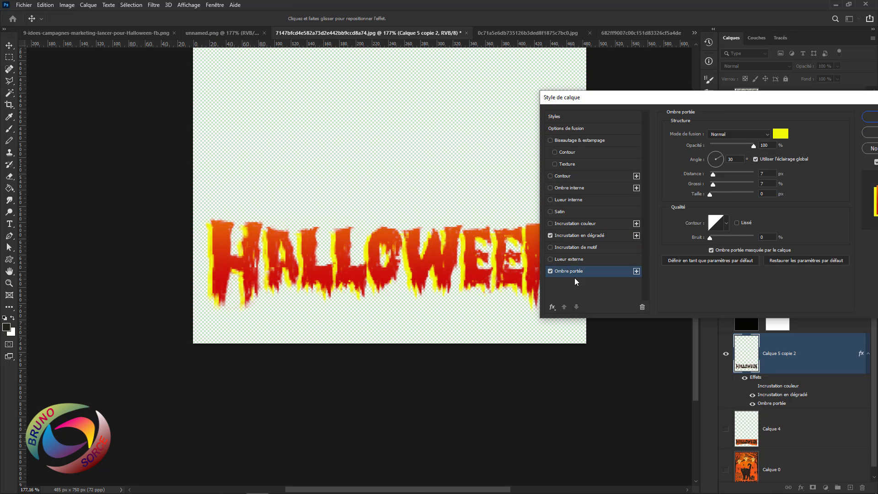
click(780, 133)
click(740, 166)
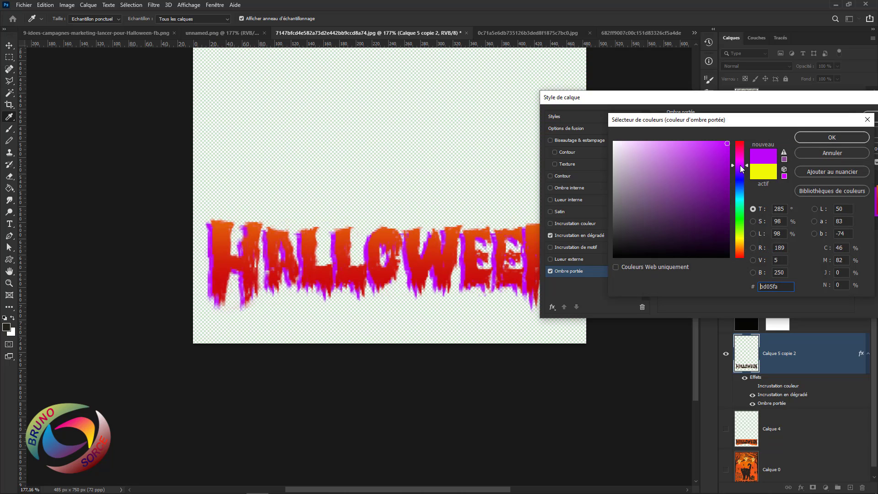
drag(726, 234, 724, 240)
click(831, 137)
click(868, 117)
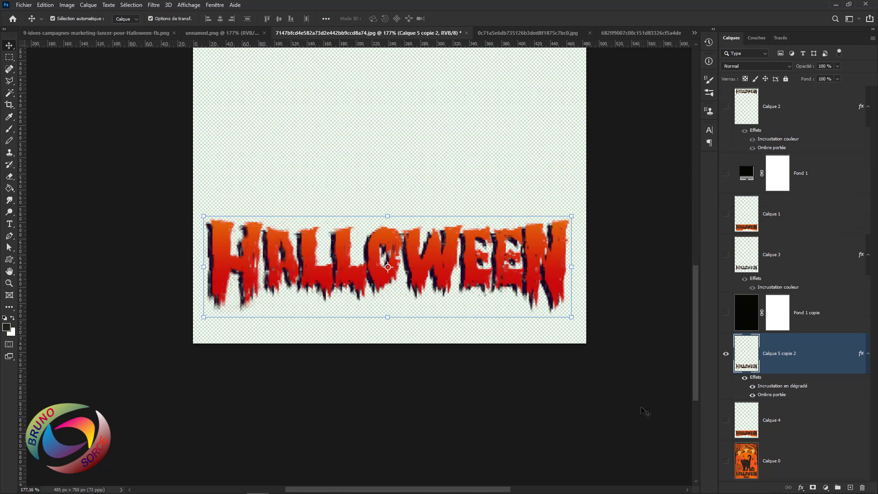
Show the poster layer Calque 0 beneath the restyled lettering, and hide the lettering layer to compare it with the original
click(725, 461)
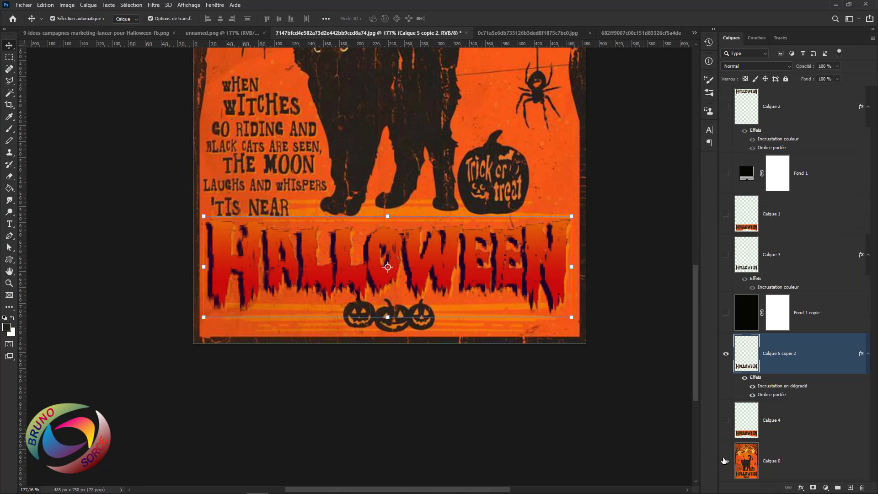
scroll(412, 270, up, 2)
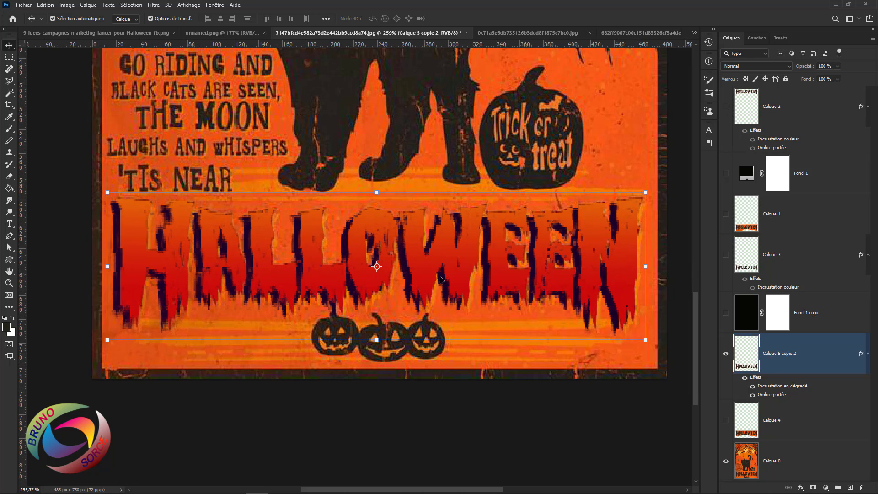
click(589, 454)
click(725, 353)
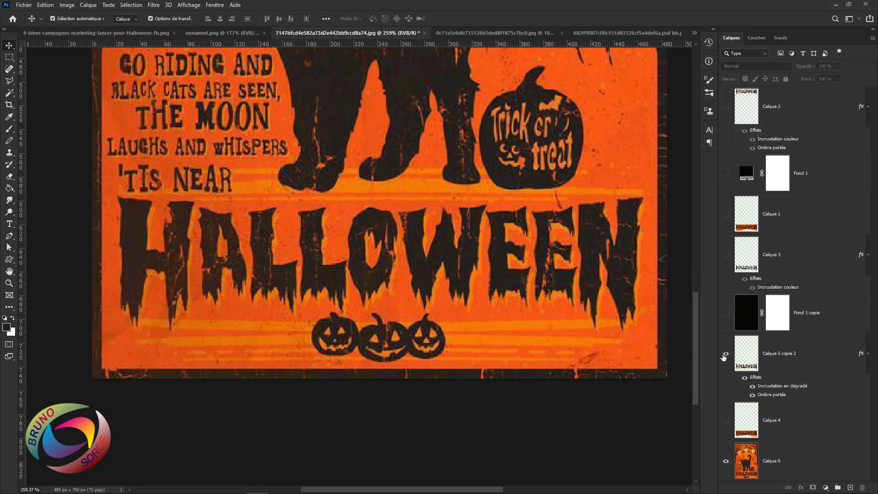
Show the restyled HALLOWEEN lettering layer Calque 5 copie 2 over the whole poster, keeping Calque 4 hidden
click(726, 353)
scroll(584, 338, down, 3)
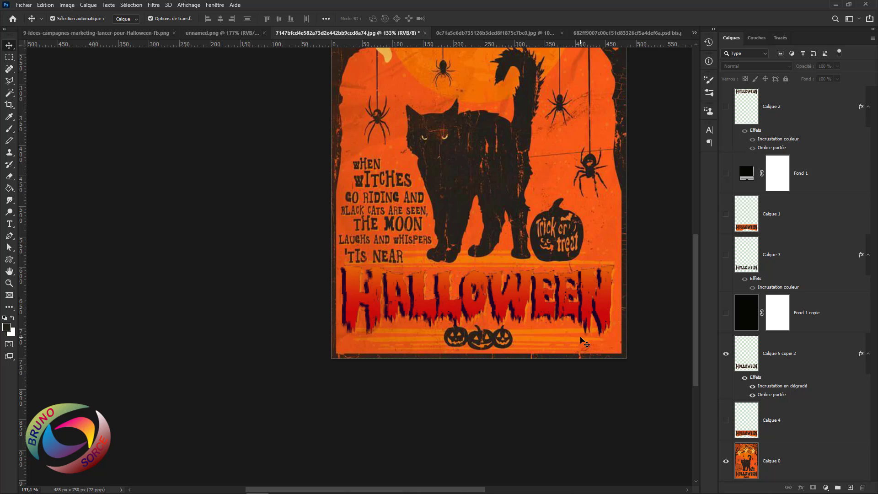
scroll(584, 342, down, 1)
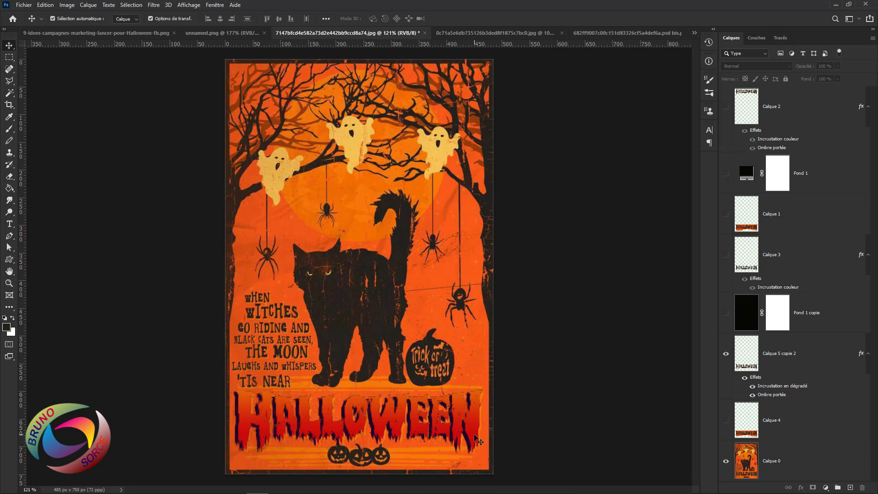
click(726, 420)
drag(725, 419, 727, 356)
click(726, 356)
Change the orange end stop of the lettering's Gradient Overlay to dark brown #7d4803, and apply the layer style
double_click(771, 396)
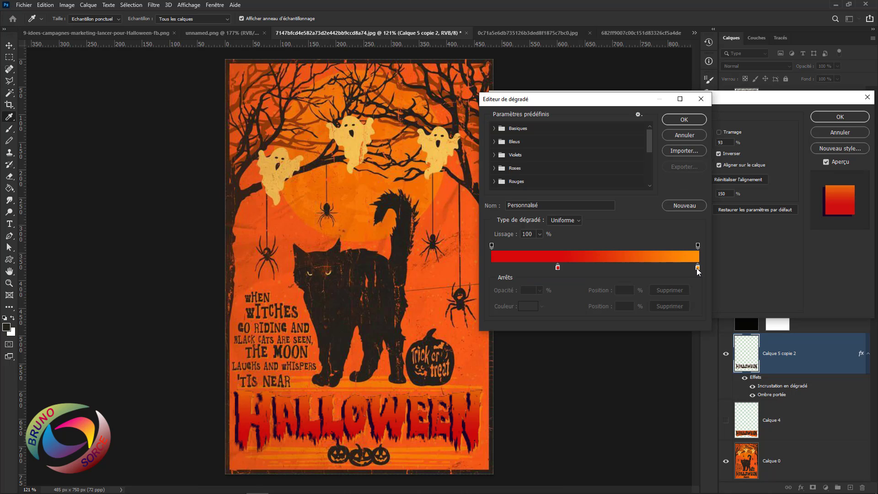
double_click(696, 267)
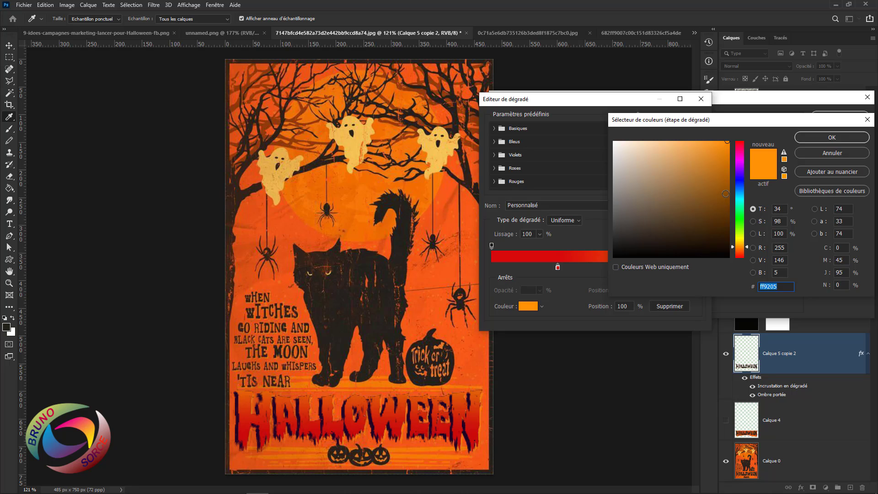
click(725, 193)
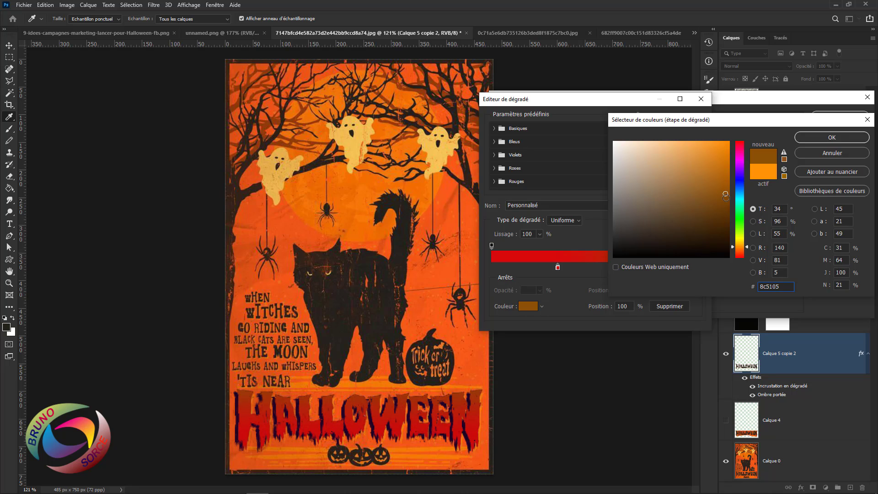
drag(726, 197, 727, 199)
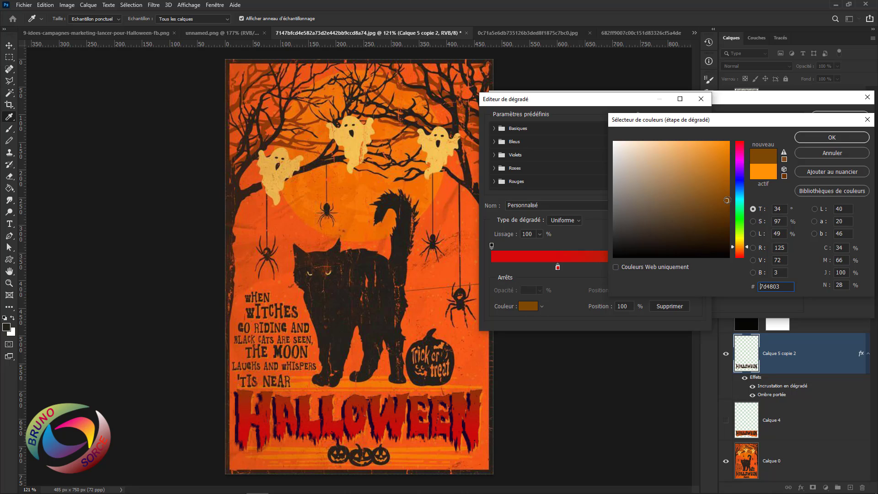
click(814, 141)
key(Return)
click(839, 118)
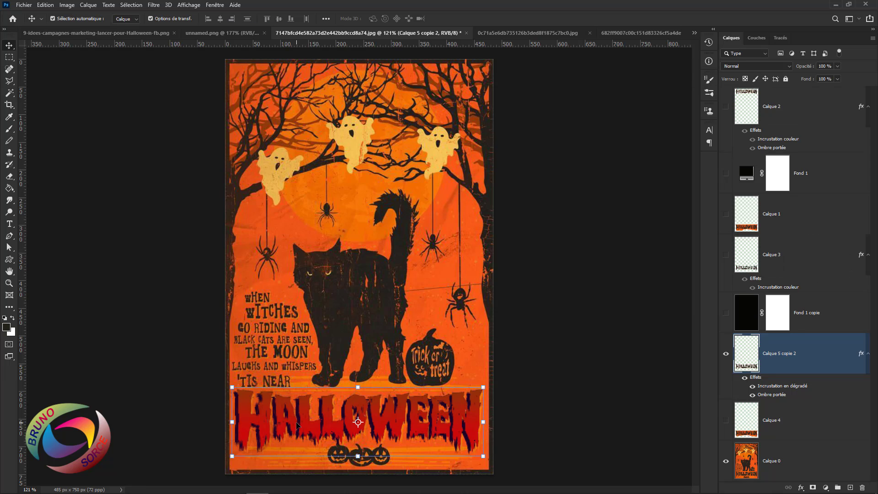
Toggle the visibility of Calque 5 copie 2 to compare the restyled lettering with the original poster text
click(727, 355)
click(726, 355)
click(726, 355)
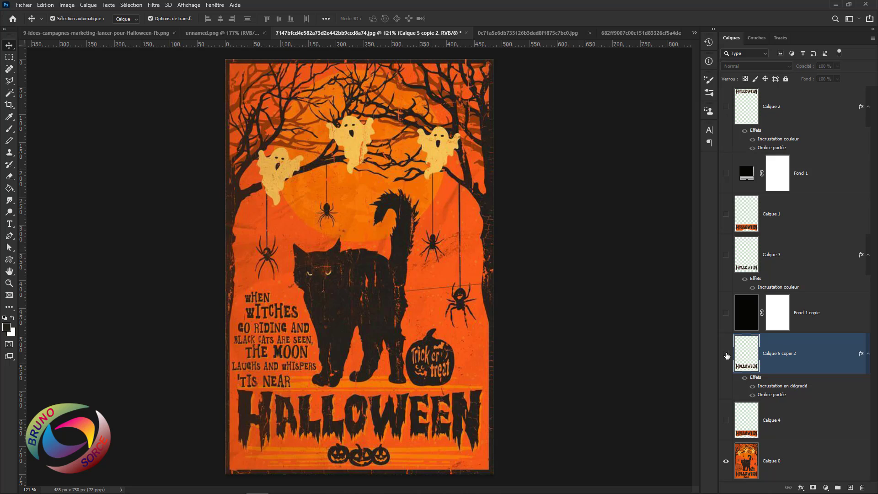
click(726, 355)
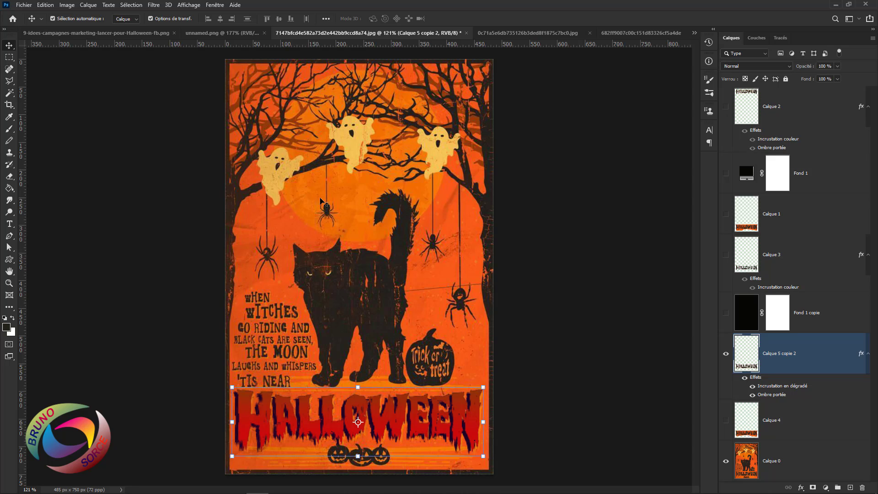
Copy the restyled HALLOWEEN lettering into unnamed.png, placing it between the magenta HALLOWEEN and The Halloween Tree lettering
click(226, 32)
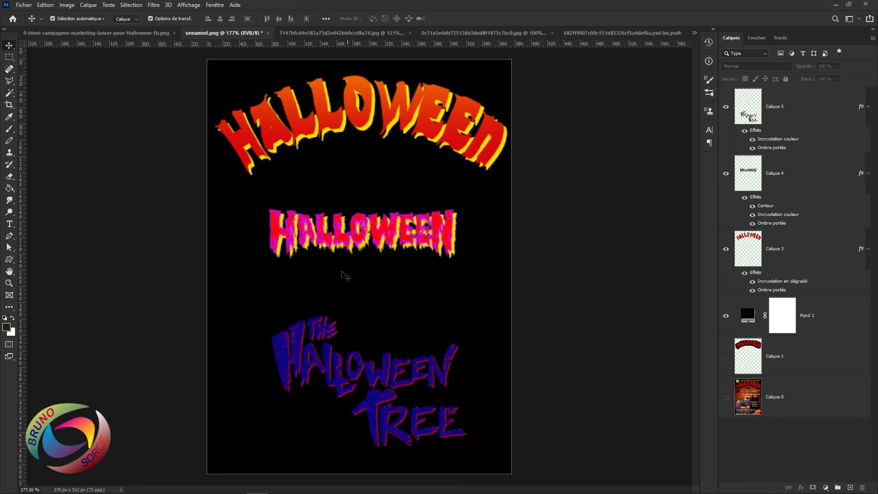
key(ctrl+Tab)
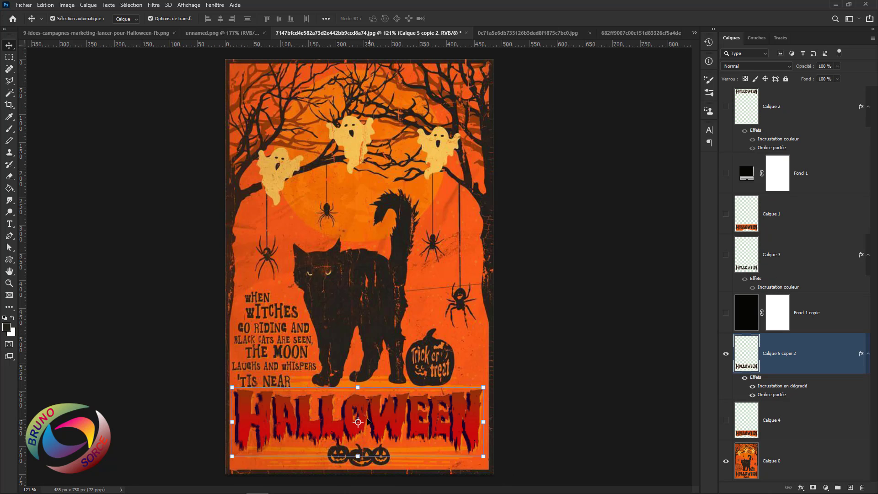
drag(362, 406, 473, 297)
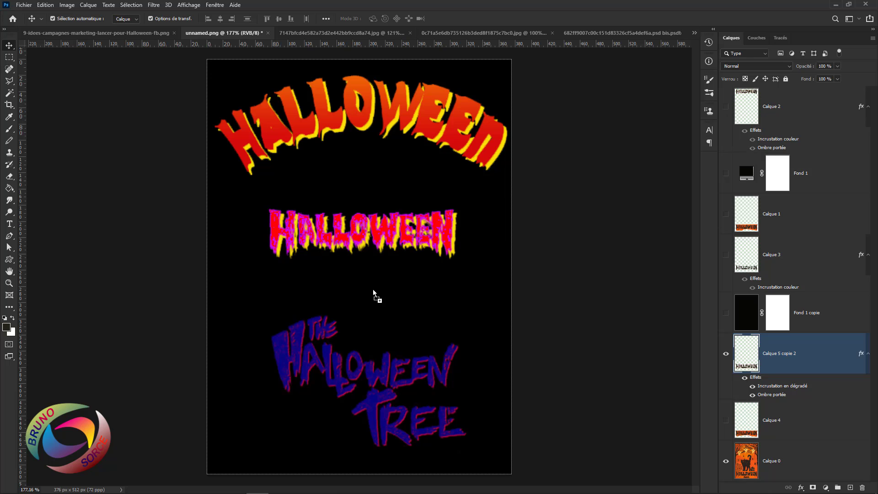
drag(373, 289, 373, 291)
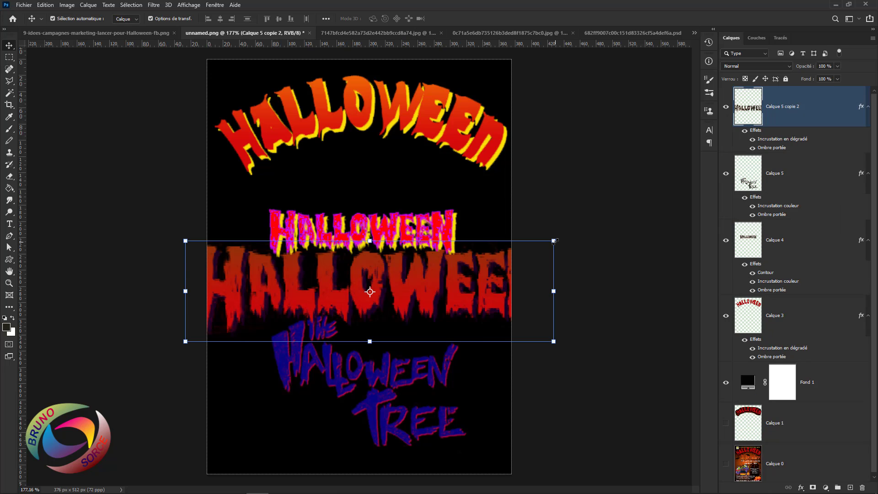
Scale the copied lettering to about 62%, and move it and the magenta HALLOWEEN upward so the titles are evenly spaced
drag(553, 241, 452, 287)
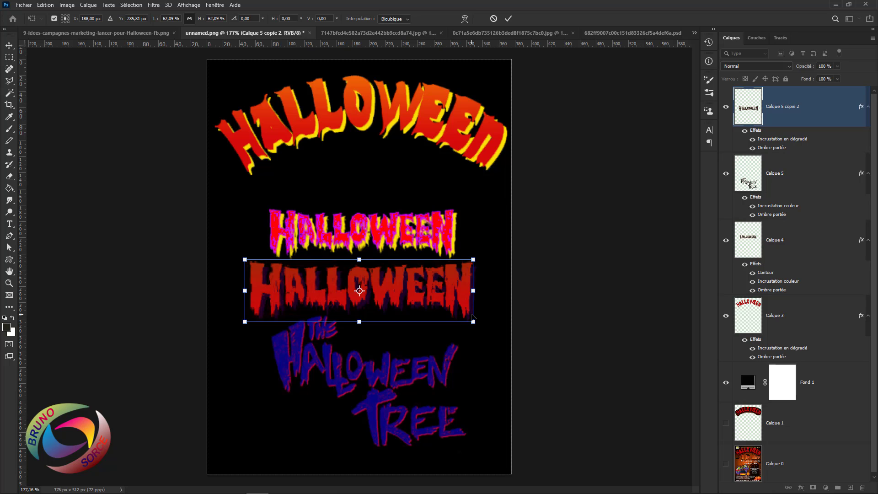
click(508, 18)
click(431, 190)
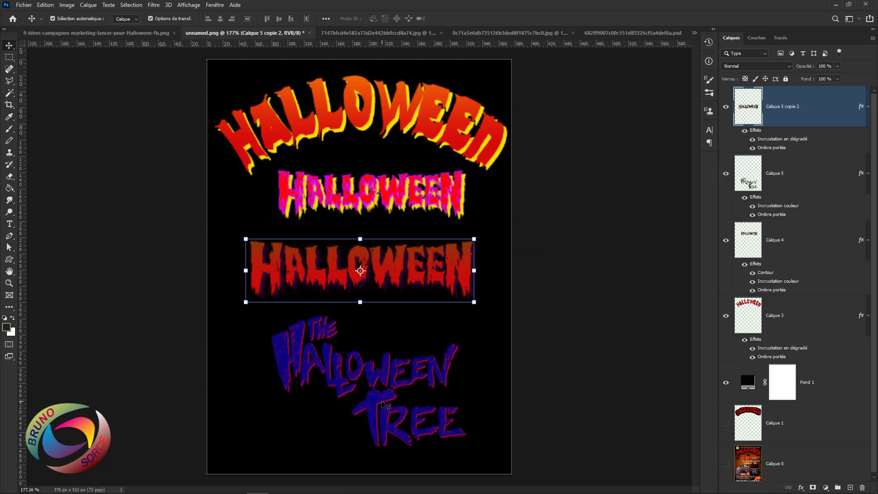
Switch to the The Halloween Tree poster document and hide its restyled lettering layer Calque 2
click(598, 33)
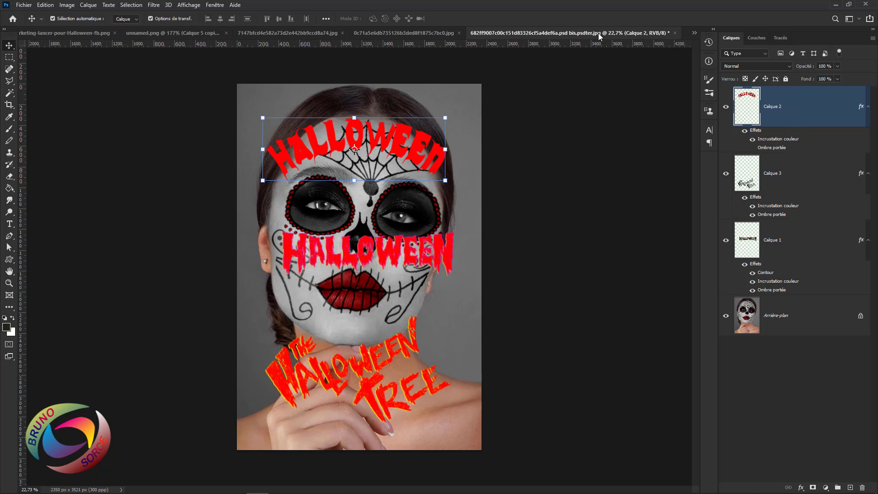
click(424, 32)
click(726, 108)
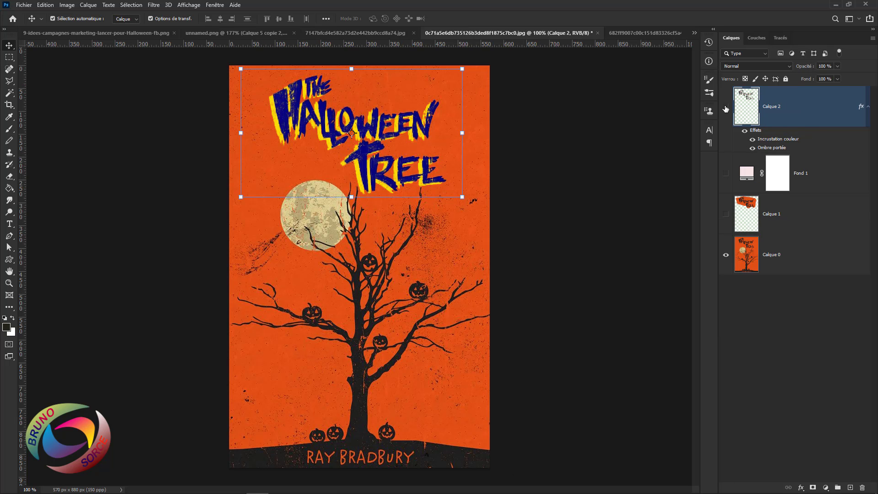
click(725, 108)
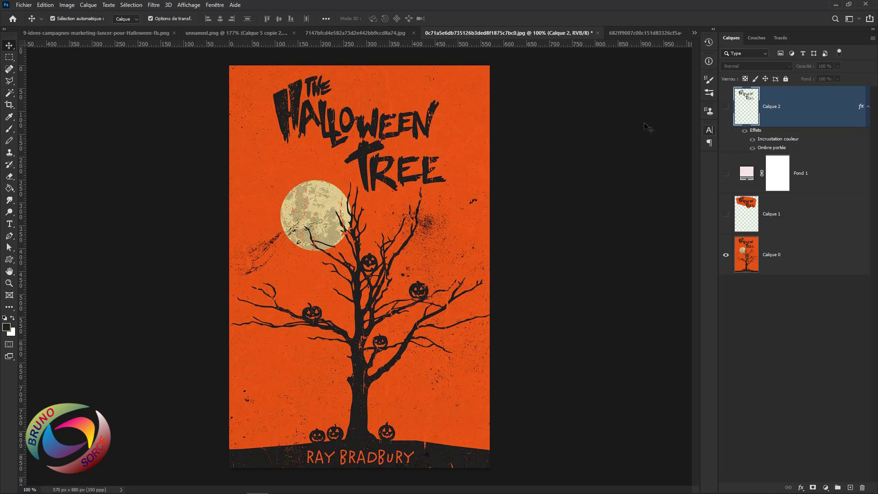
Lasso loosely around The Halloween Tree title, copy that area of Calque 0 to a new layer, and hide Calque 0
click(9, 82)
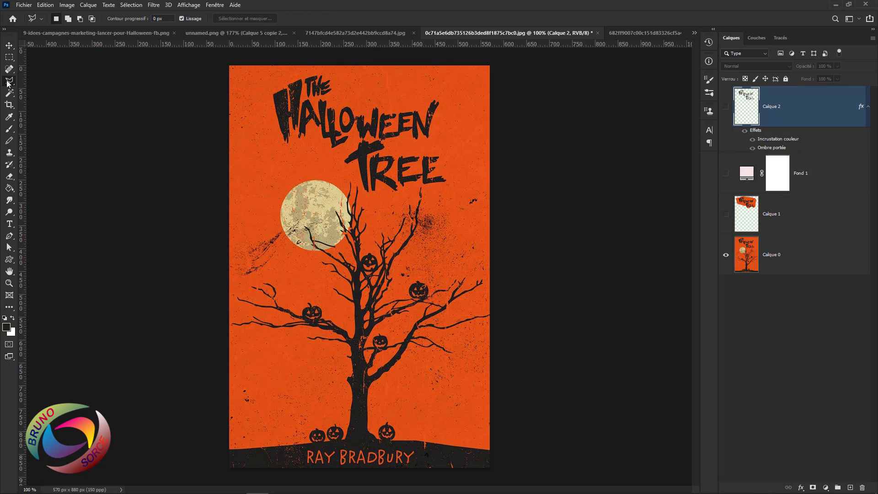
click(40, 83)
mouse_move(246, 106)
mouse_down()
mouse_move(297, 159)
mouse_move(356, 176)
mouse_move(367, 197)
mouse_move(401, 199)
mouse_move(468, 173)
mouse_move(469, 98)
mouse_move(436, 79)
mouse_move(382, 100)
mouse_move(324, 65)
mouse_move(282, 73)
mouse_up()
click(789, 256)
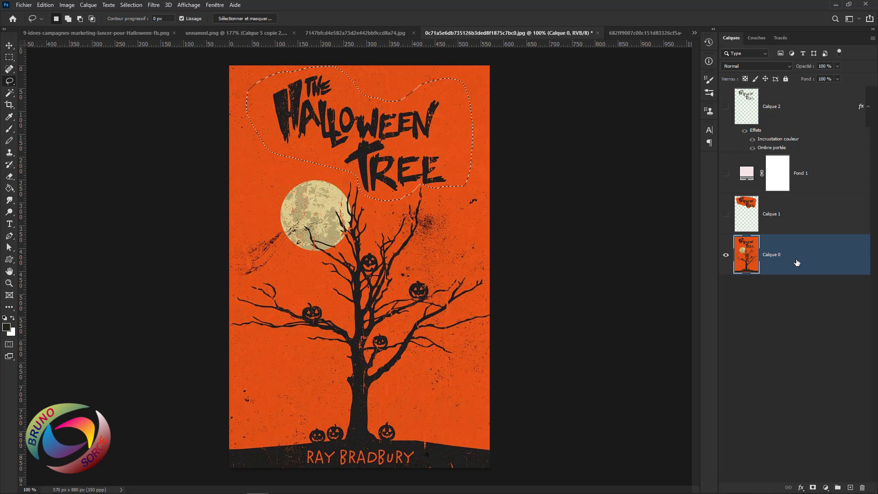
key(ctrl+j)
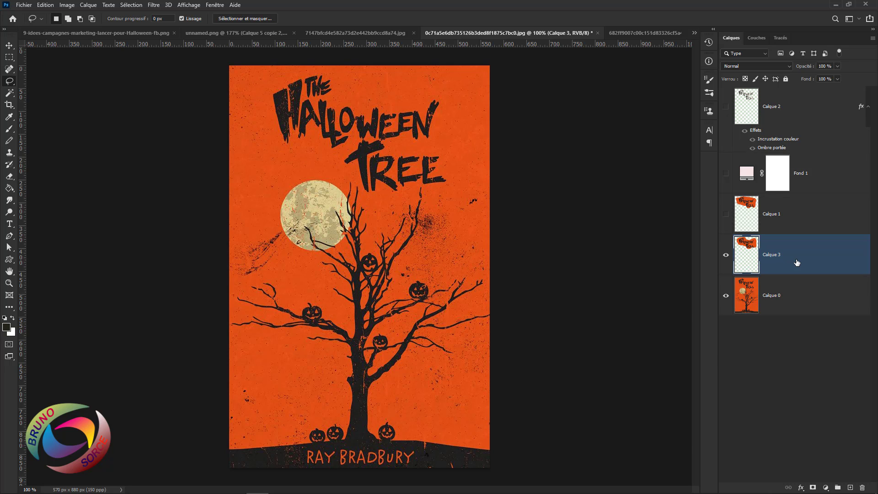
click(725, 295)
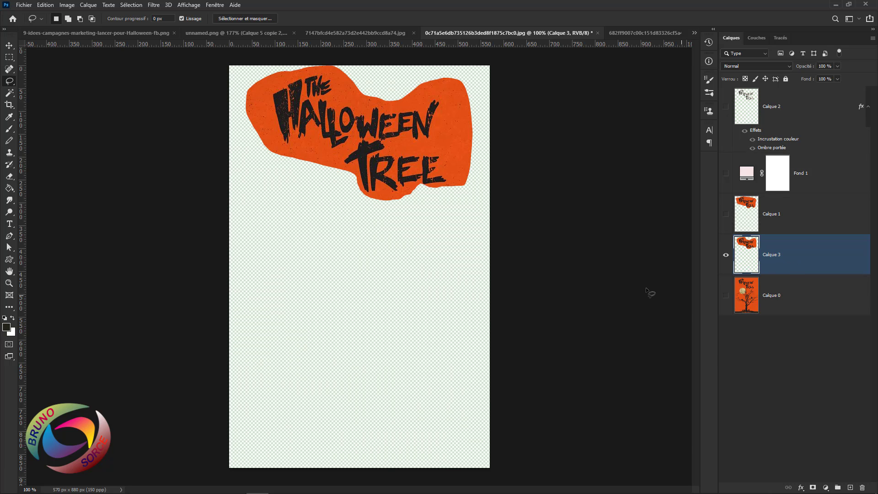
Select the black lettering with Color Range at tolerance 182, copy it to a new layer, and hide Calque 3
click(131, 5)
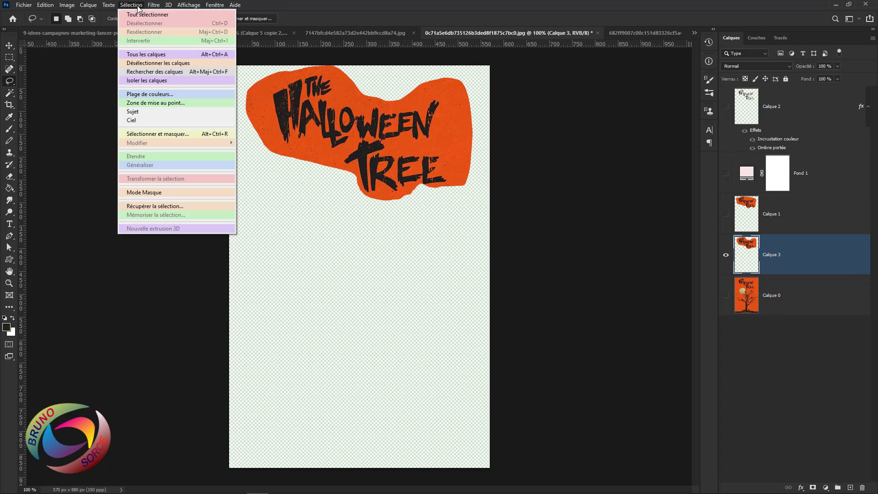
click(141, 95)
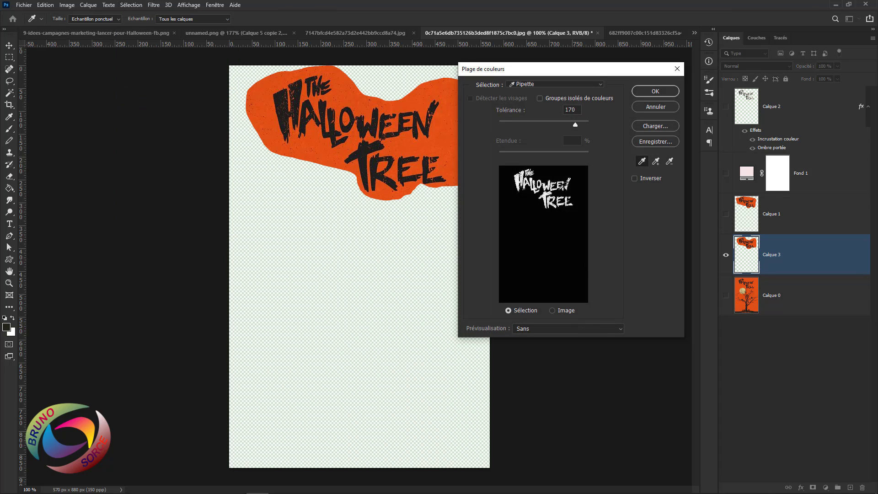
click(374, 127)
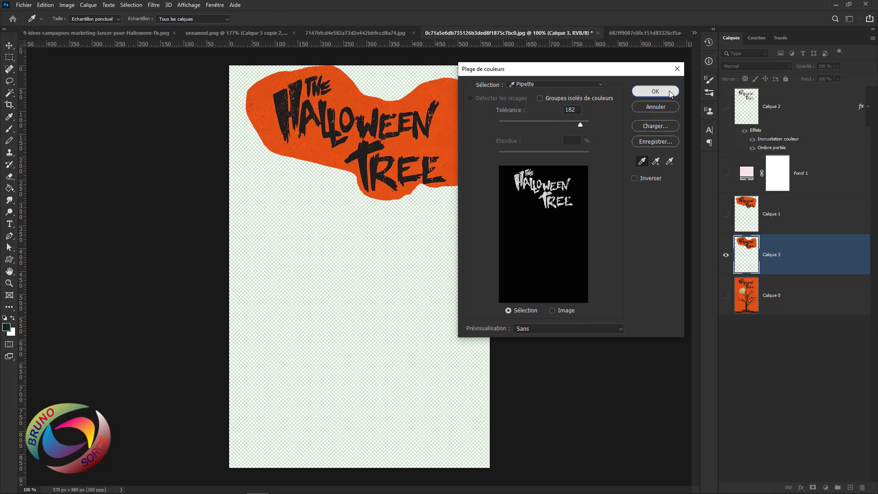
click(655, 91)
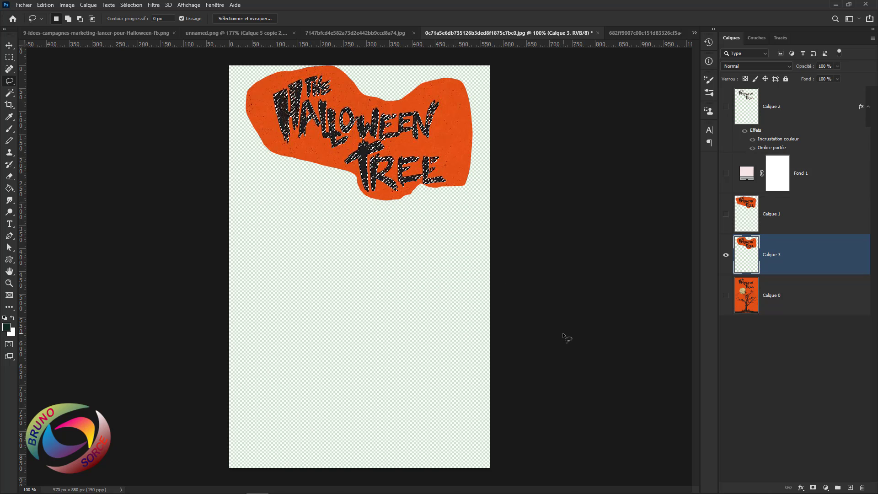
key(ctrl+j)
click(732, 296)
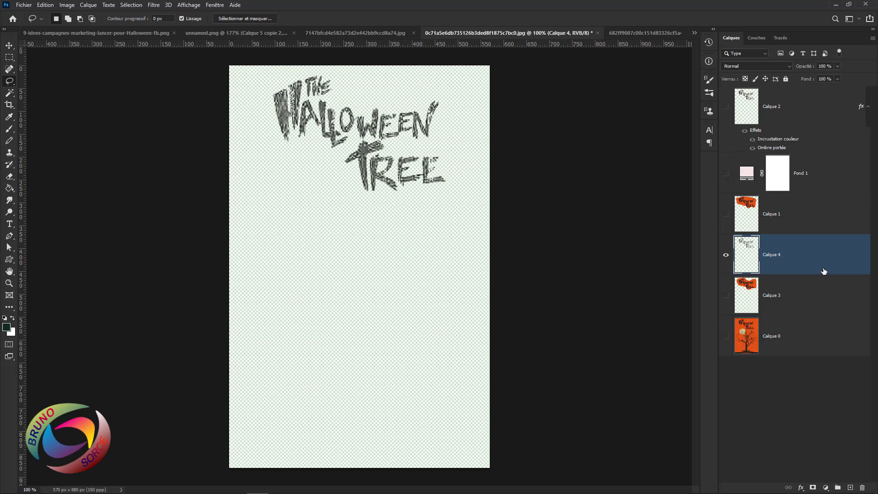
Duplicate the extracted lettering layer Calque 4 three times and merge all four layers into one denser layer
key(ctrl+j)
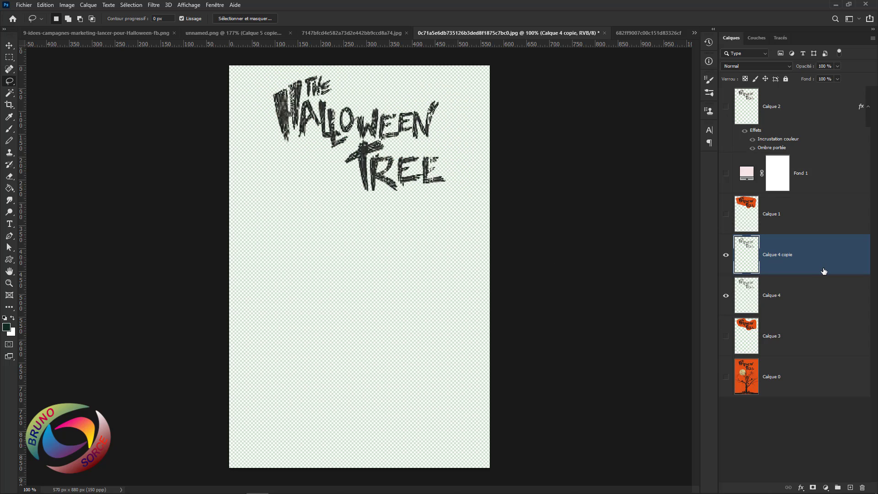
key(ctrl+j)
key(ctrl+j)
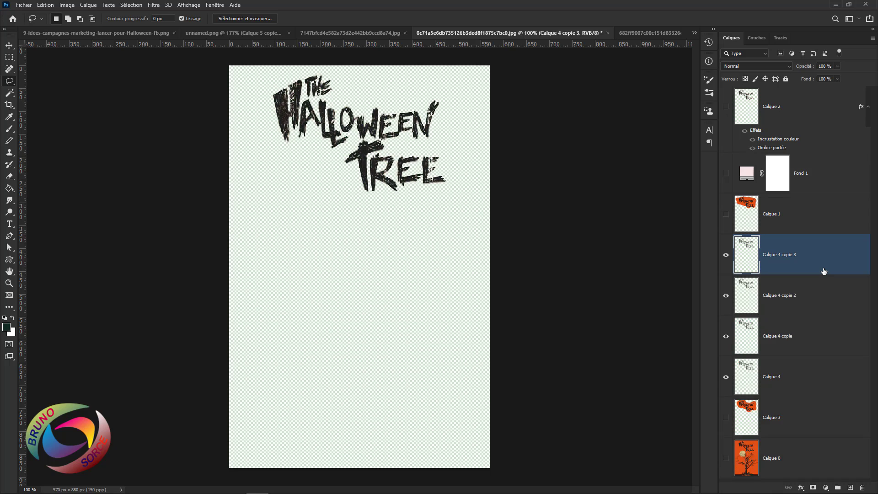
shift+click(816, 295)
shift+click(817, 336)
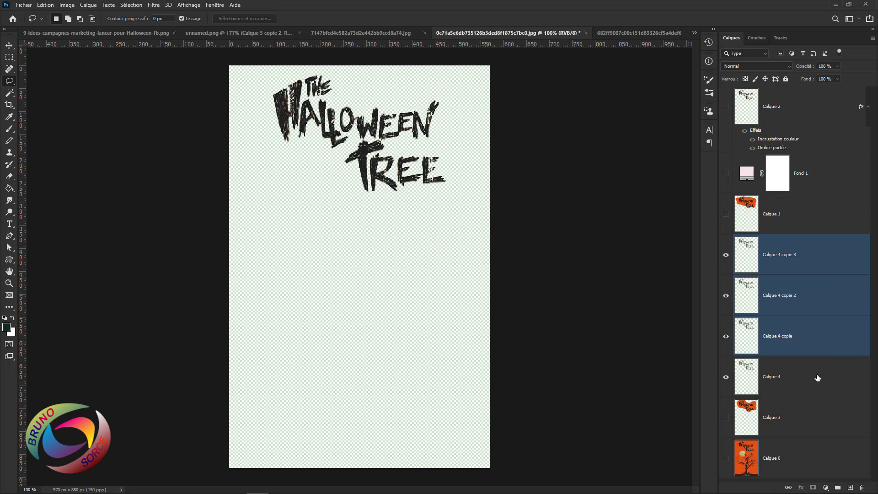
shift+click(819, 383)
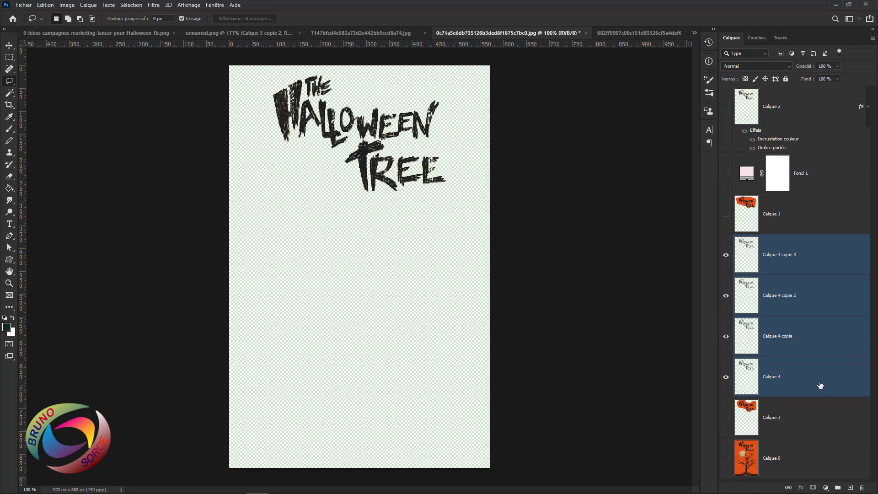
key(ctrl+e)
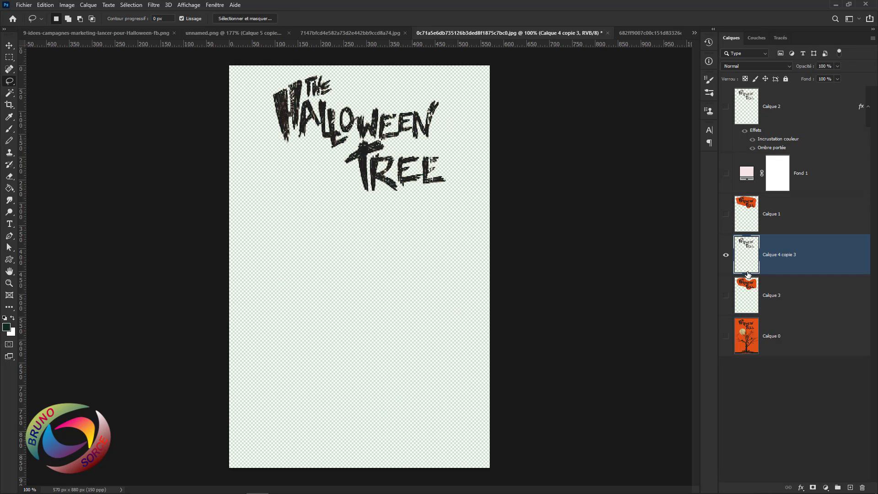
Give Calque 4 copie 3 a Pattern Overlay using the first Eau pattern, the blue water texture, plus a Drop Shadow
double_click(848, 263)
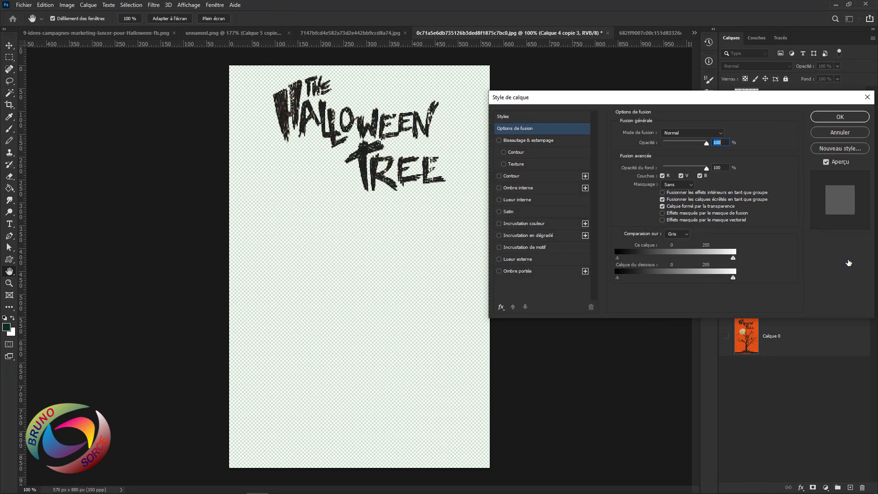
click(525, 247)
click(689, 164)
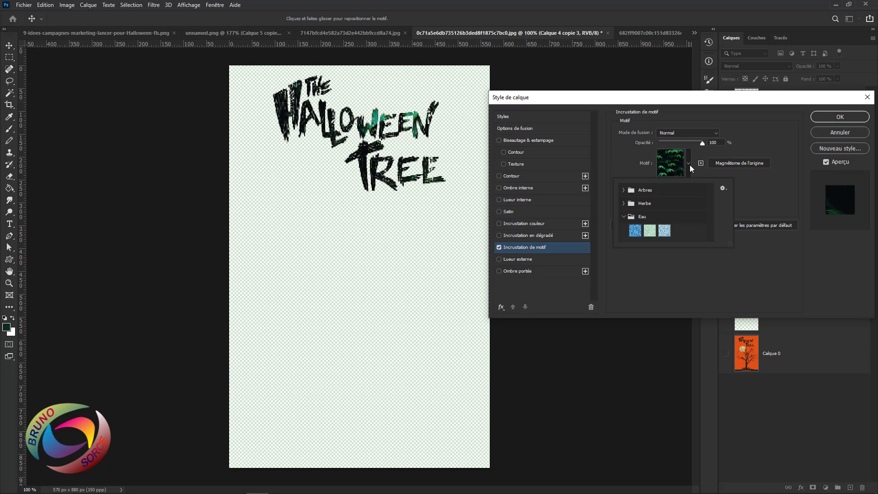
click(633, 230)
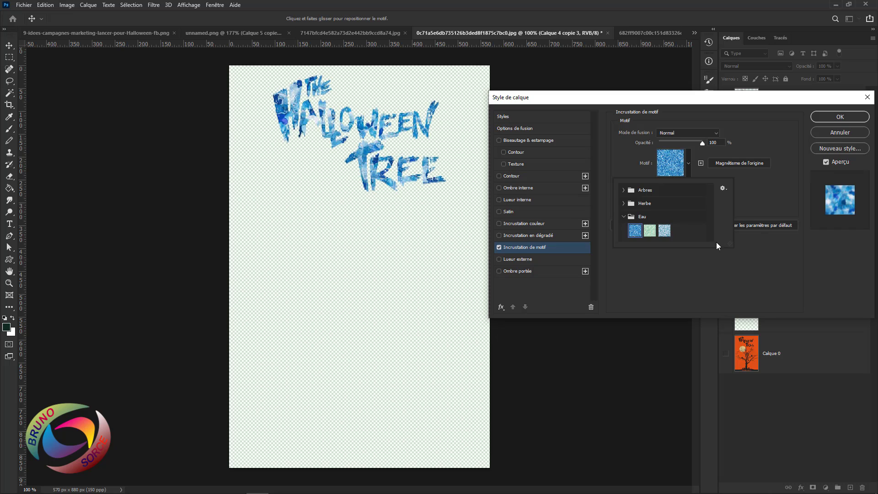
click(699, 263)
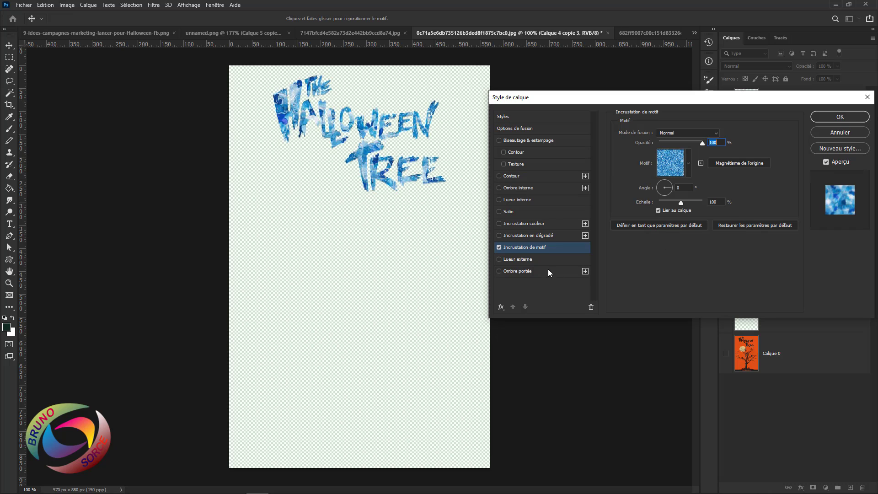
click(520, 271)
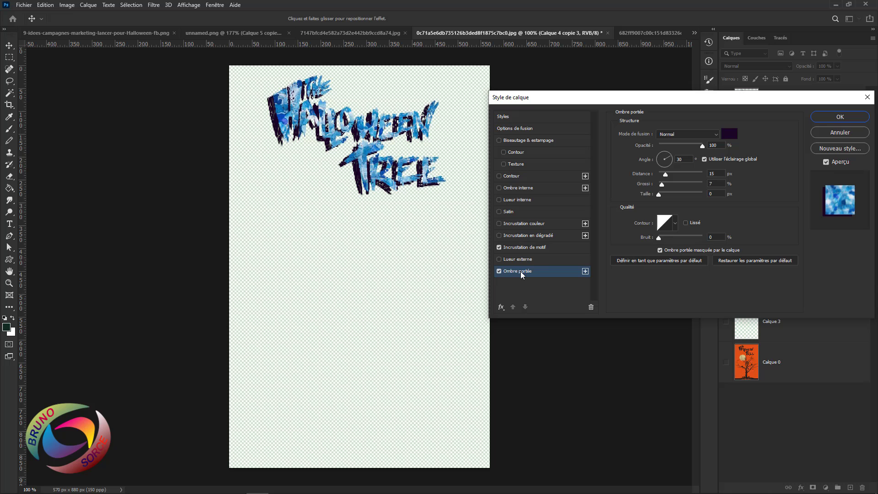
click(829, 117)
key(l)
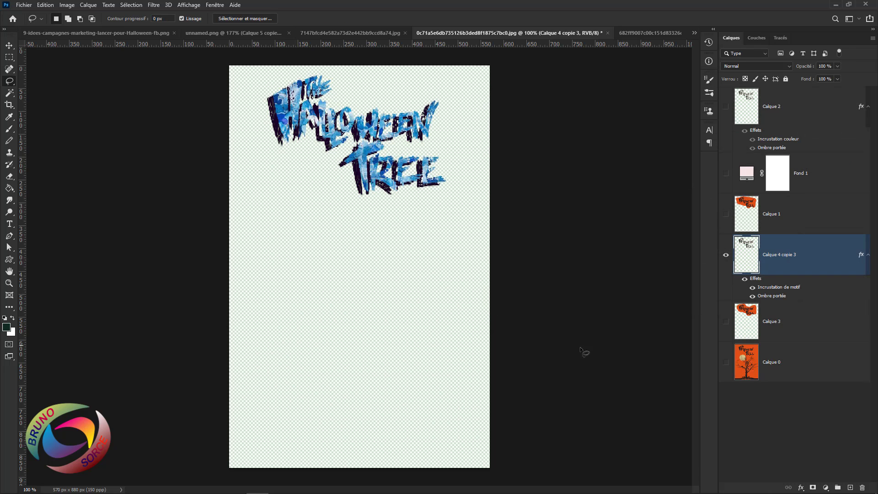
Show Calque 0 and toggle the blue-patterned lettering layer off and on to compare it with the original title
click(725, 363)
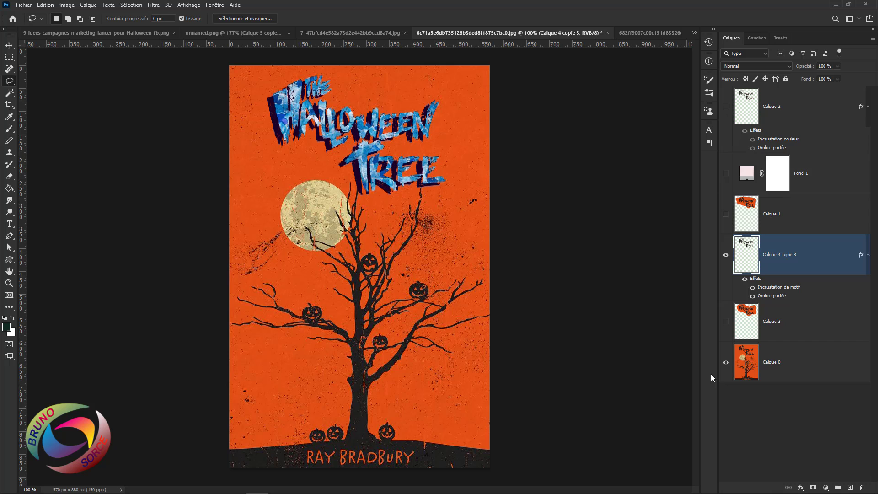
click(725, 259)
click(725, 259)
click(725, 259)
click(725, 258)
Copy the blue-patterned lettering layer into the black cat poster document and place it over the cat
key(v)
drag(361, 134, 363, 254)
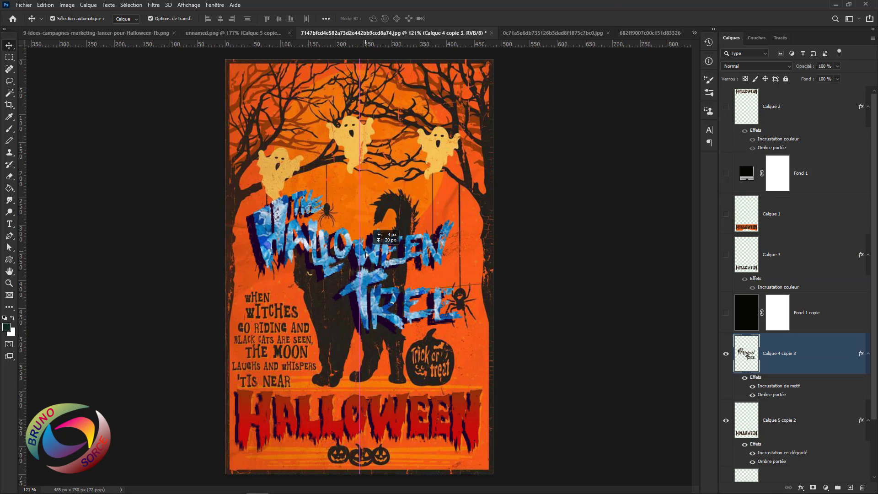
Replace the copied lettering's Pattern Overlay with a red Color Overlay and check it with and without the Drop Shadow
double_click(770, 388)
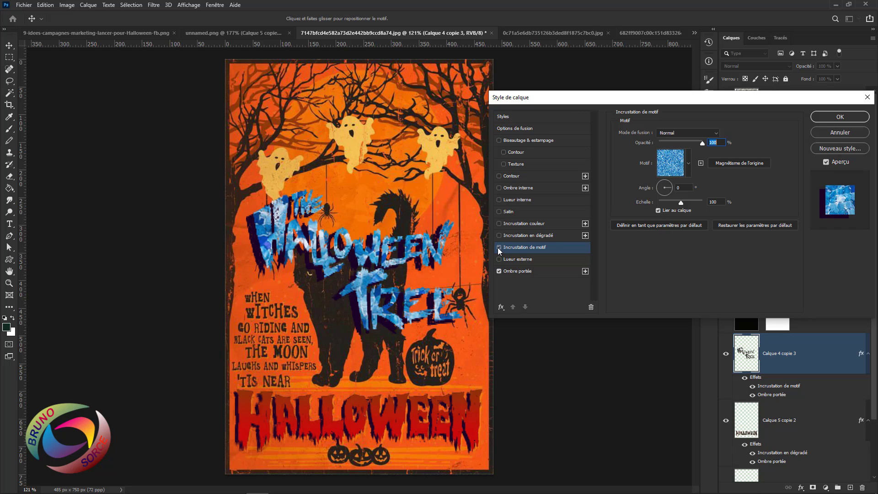
click(499, 247)
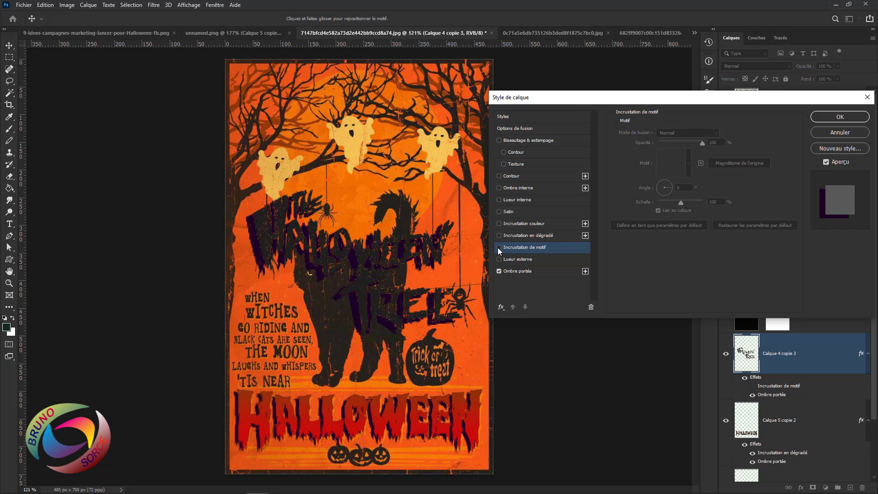
click(516, 224)
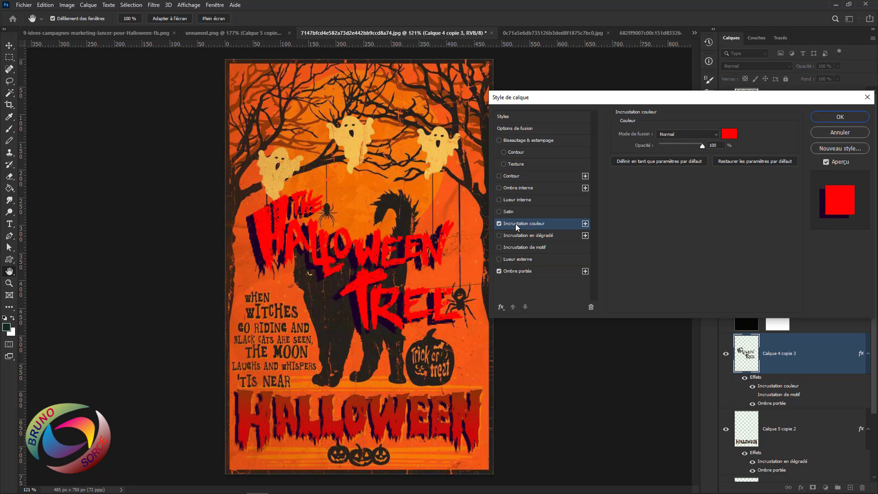
click(499, 271)
click(500, 270)
Try a reversed red Gradient Overlay and a Satin effect on the copied lettering in place of the Color Overlay
click(516, 235)
click(499, 224)
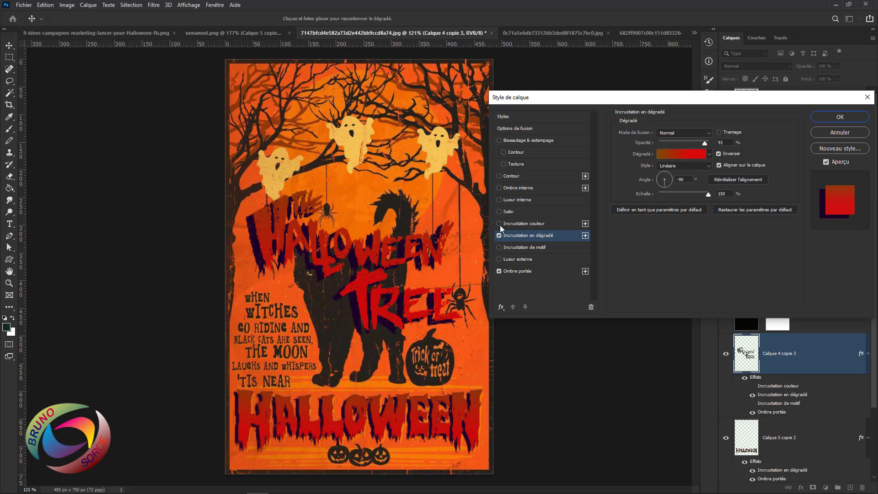
click(500, 211)
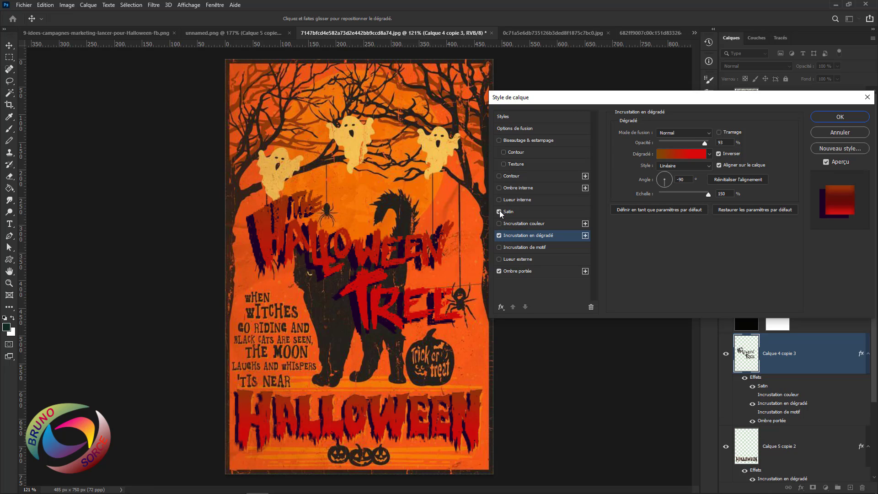
click(499, 211)
click(499, 236)
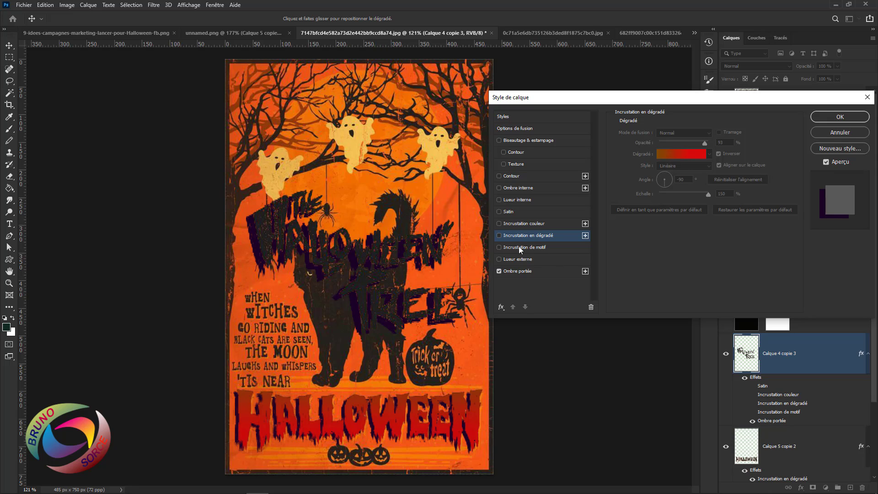
Apply the Color Overlay to the copied lettering, keeping its Drop Shadow
click(523, 223)
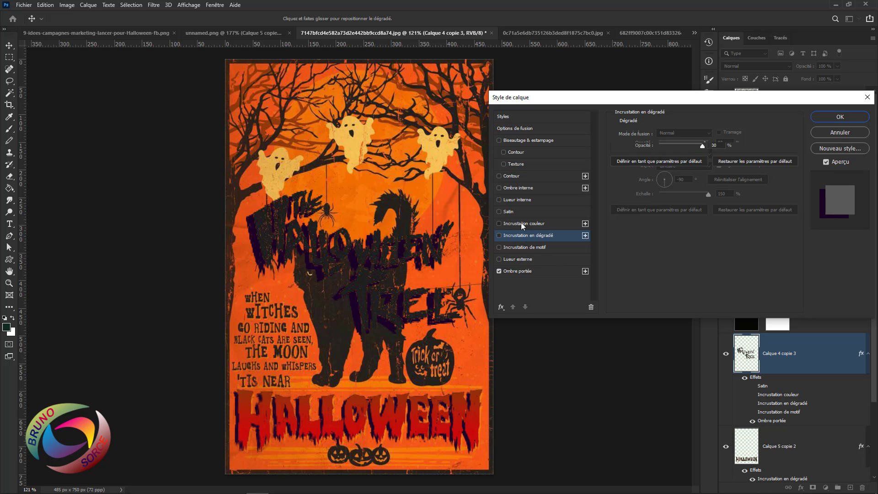
click(831, 118)
Return to The Halloween Tree poster document and hide its background image layer Calque 0
click(270, 34)
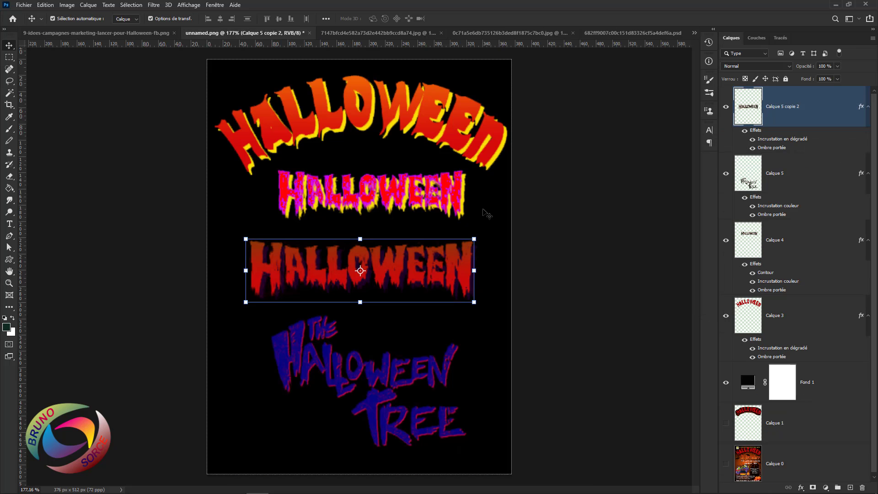
click(532, 35)
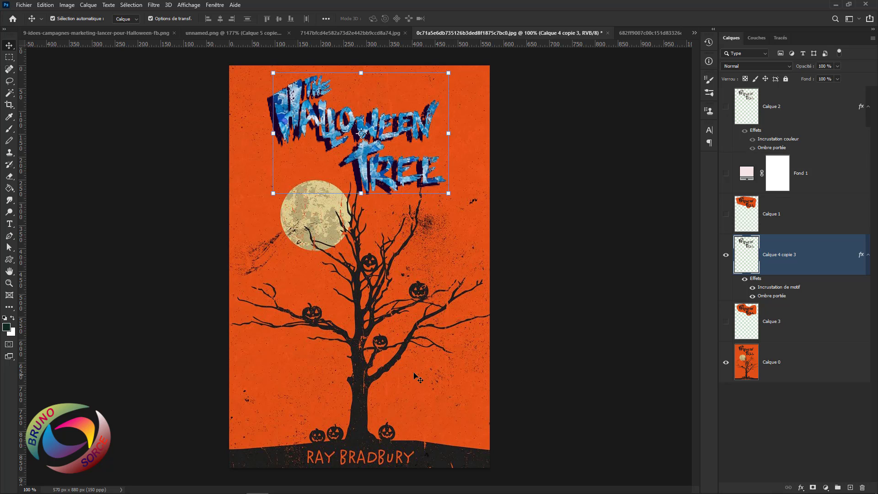
click(725, 364)
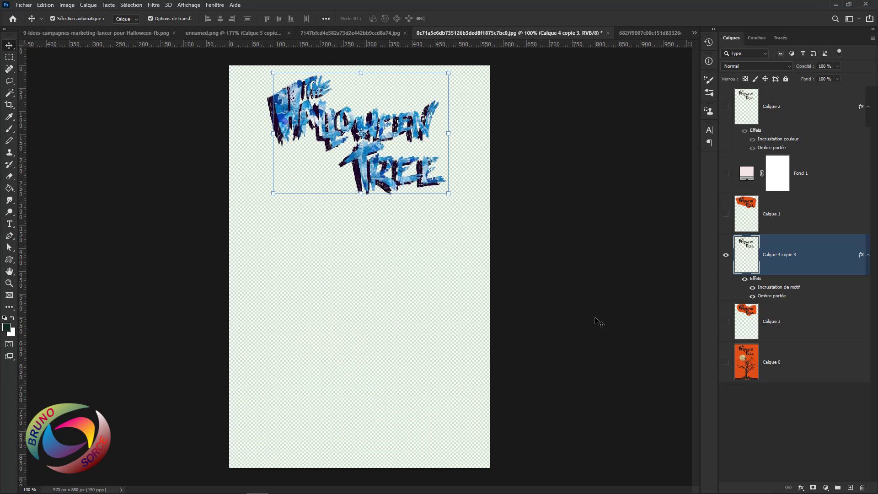